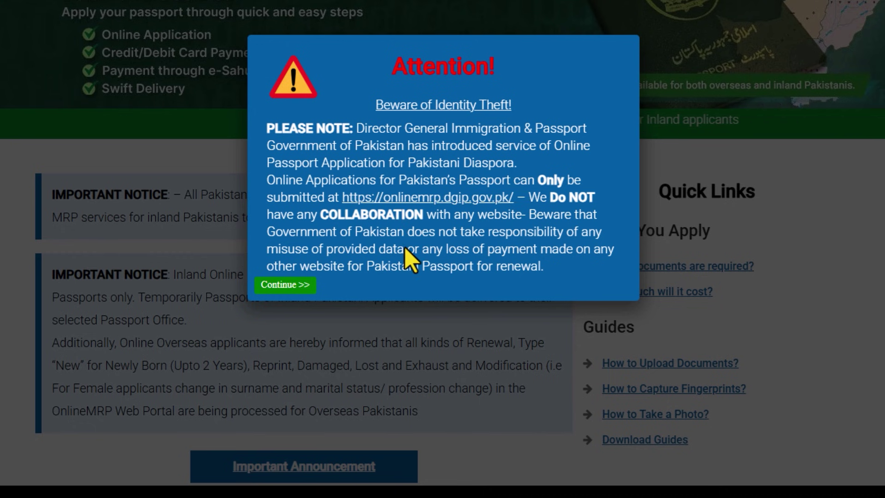
- Dismiss the identity-theft notice, get started with the passport service and open the e-passport account login page
{"action": "left_click", "coordinate": [292, 286]}
{"action": "scroll", "coordinate": [303, 277], "scroll_direction": "down", "scroll_amount": 3}
{"action": "scroll", "coordinate": [302, 278], "scroll_direction": "down", "scroll_amount": 3}
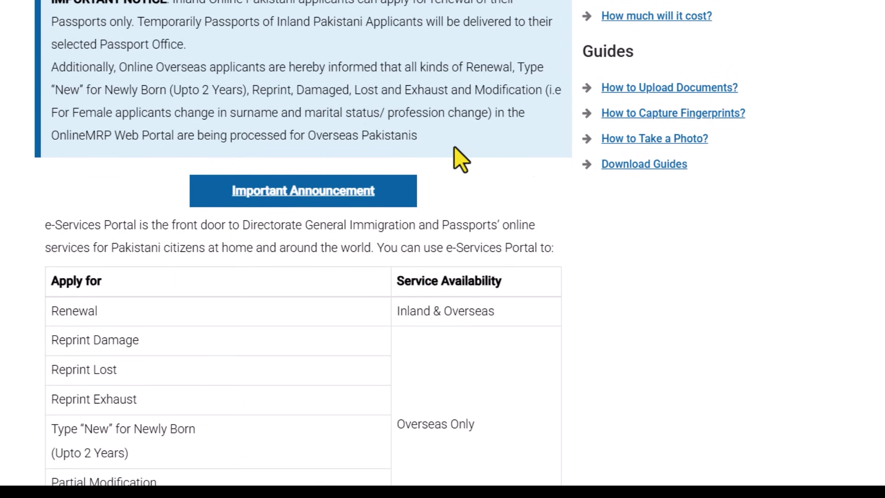
{"action": "scroll", "coordinate": [351, 375], "scroll_direction": "down", "scroll_amount": 7}
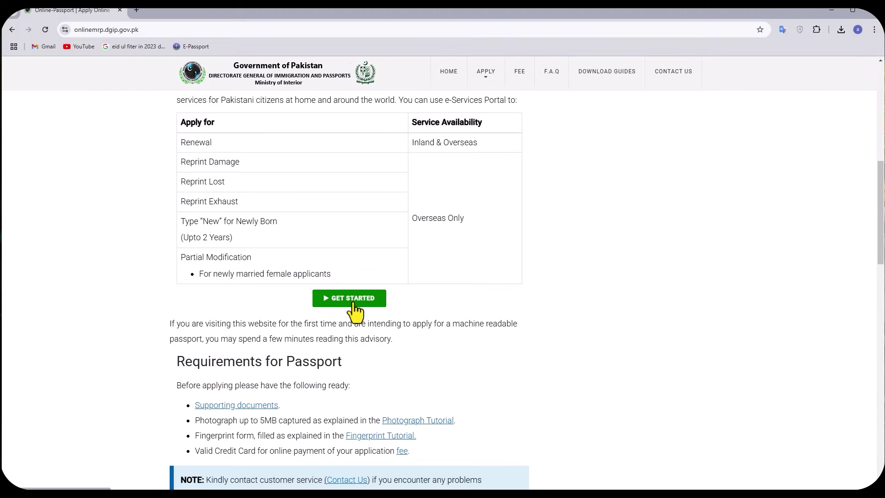
{"action": "left_click", "coordinate": [347, 291]}
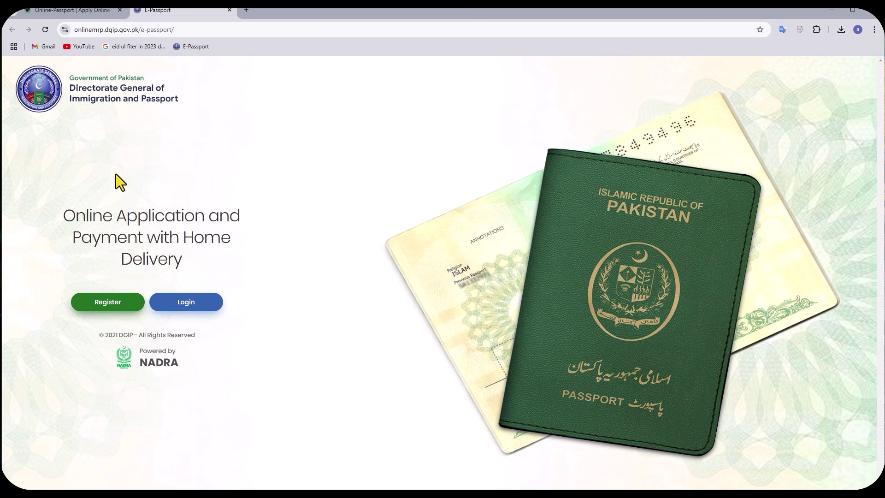
{"action": "left_click", "coordinate": [199, 302]}
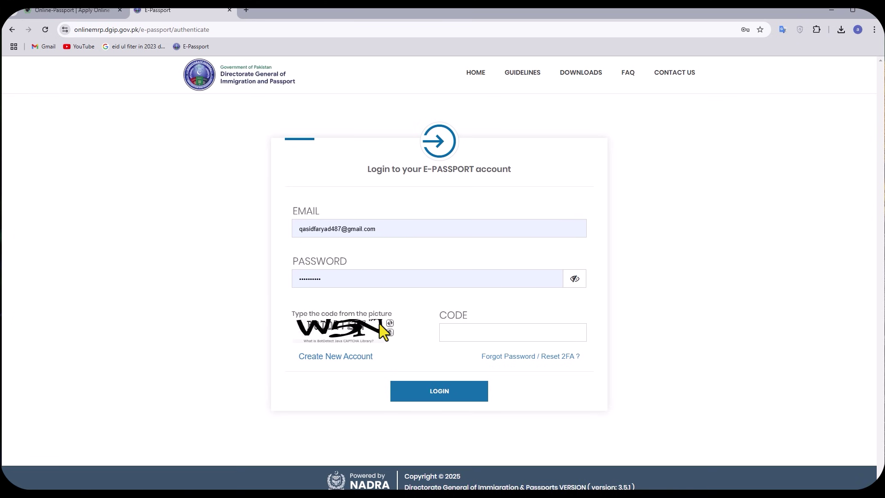
- Enter the picture verification code and log in to the E-PASSPORT account
{"action": "left_click", "coordinate": [469, 332]}
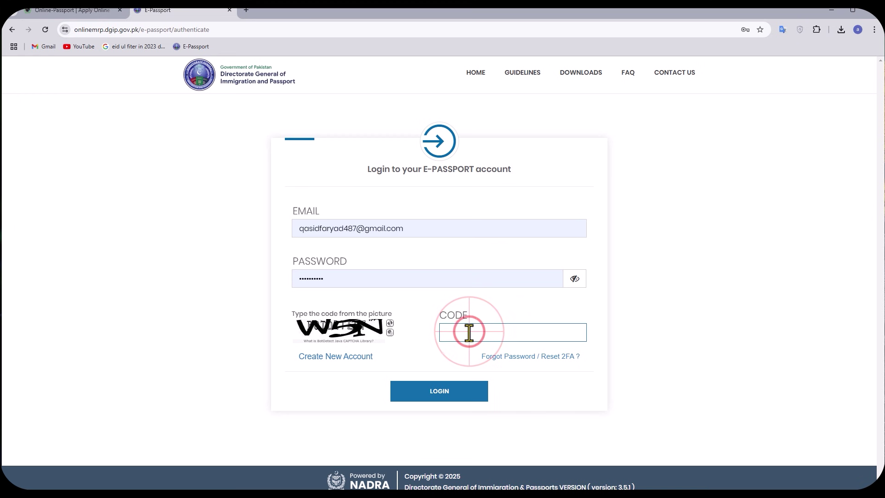
{"action": "type", "text": "W5"}
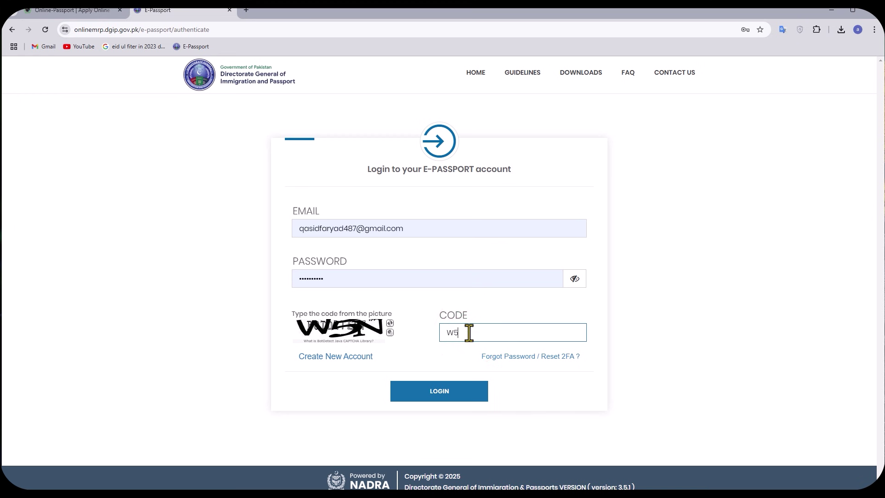
{"action": "type", "text": "N"}
{"action": "left_click", "coordinate": [435, 390]}
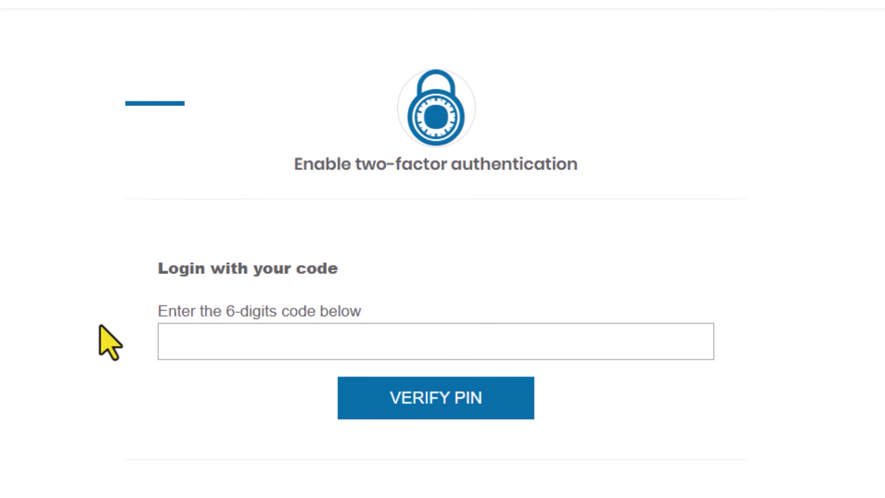
- Verify the login with the 6-digit two-factor code and accept the terms and conditions
{"action": "left_click", "coordinate": [185, 341]}
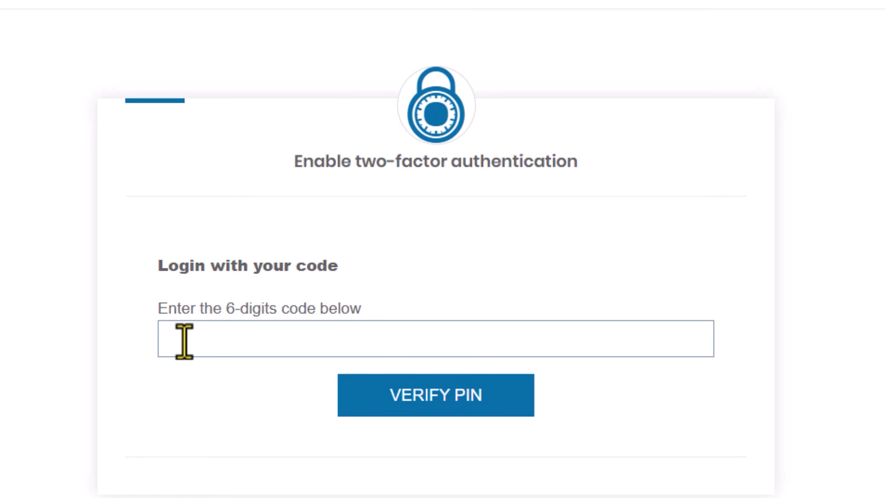
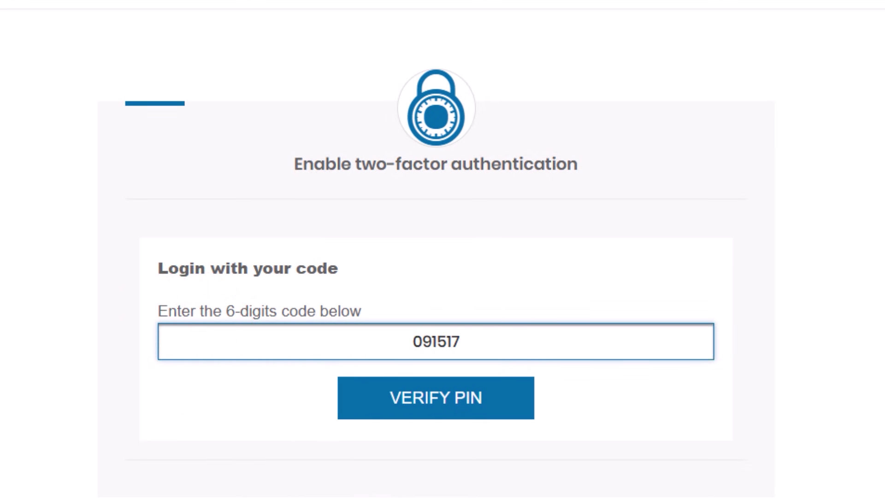
{"action": "left_click", "coordinate": [434, 397]}
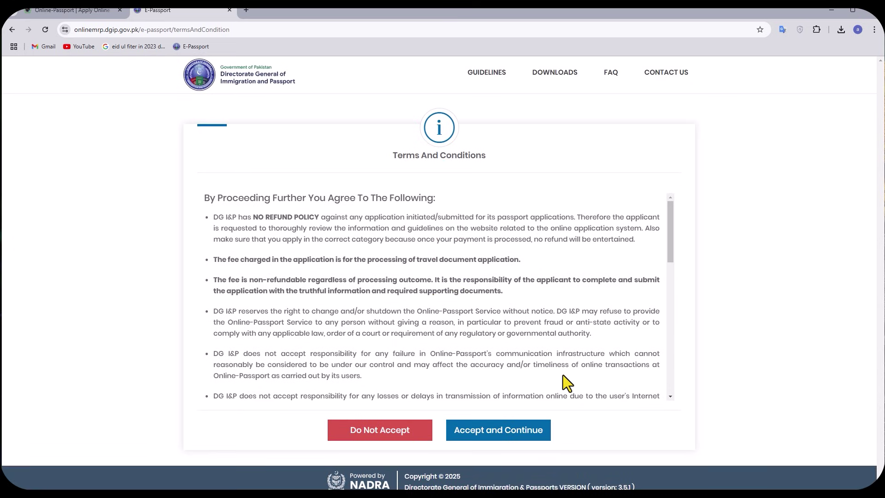
{"action": "left_click", "coordinate": [495, 431]}
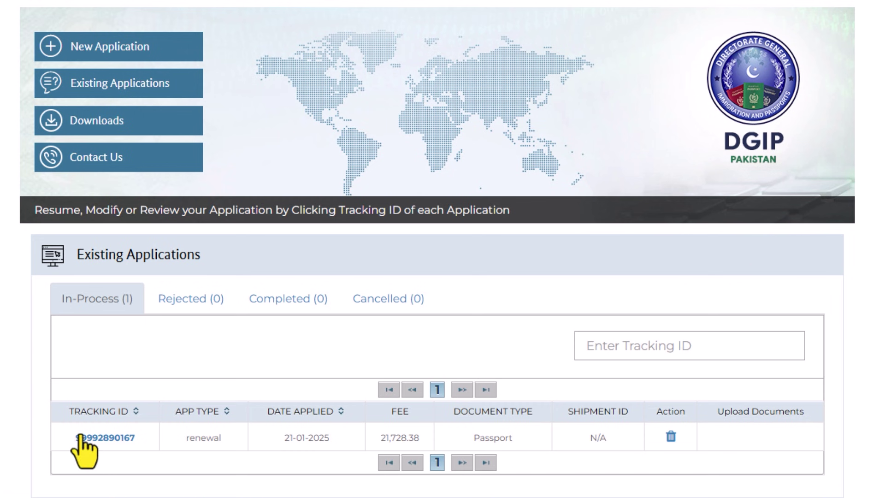
{"action": "left_click", "coordinate": [101, 439]}
{"action": "left_click_drag", "start_coordinate": [718, 411], "coordinate": [793, 412]}
{"action": "left_click", "coordinate": [843, 407]}
- Start a new application from outside Pakistan and choose renewal of passport for Pakistanis residing abroad
{"action": "left_click", "coordinate": [97, 49]}
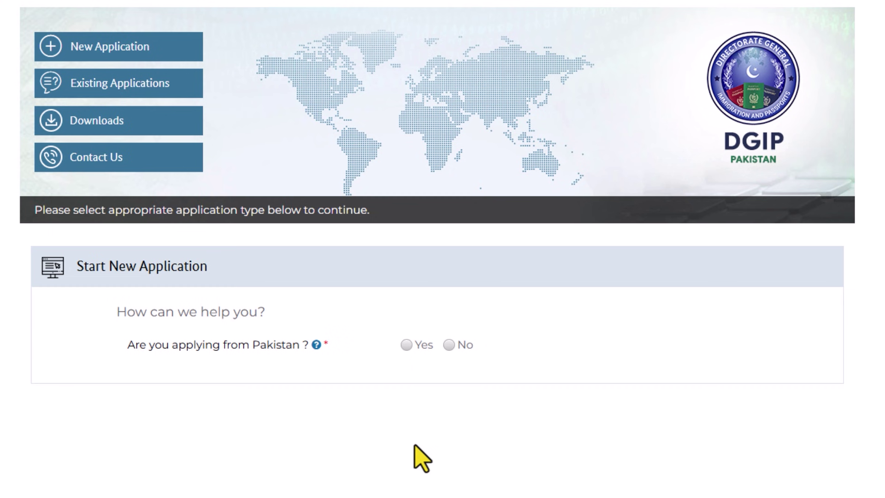
{"action": "left_click", "coordinate": [449, 345]}
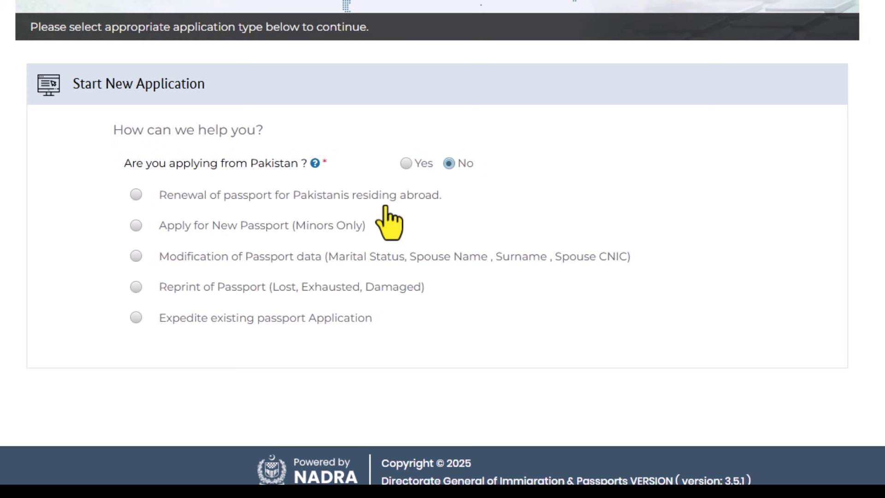
{"action": "left_click", "coordinate": [136, 195]}
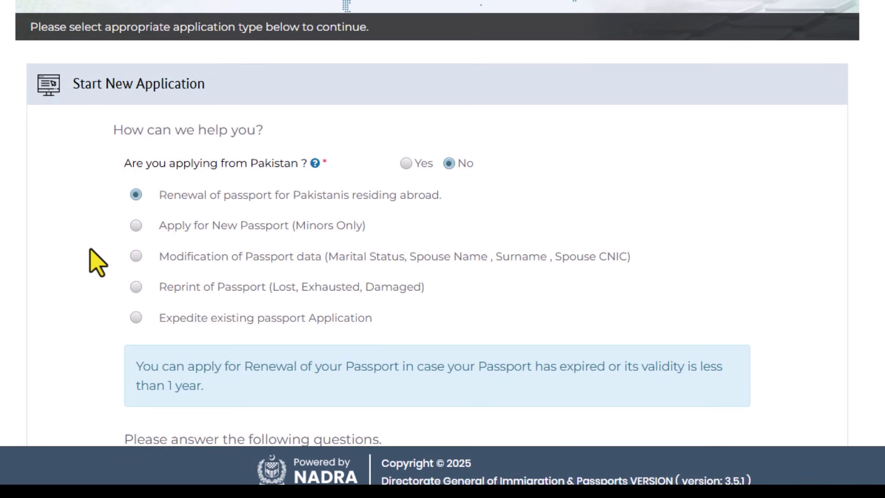
- Answer Yes to possessing the expired or 1 year validity passport and No to modifying information on it
{"action": "scroll", "coordinate": [97, 263], "scroll_direction": "down", "scroll_amount": 3}
{"action": "left_click_drag", "start_coordinate": [128, 363], "coordinate": [536, 367]}
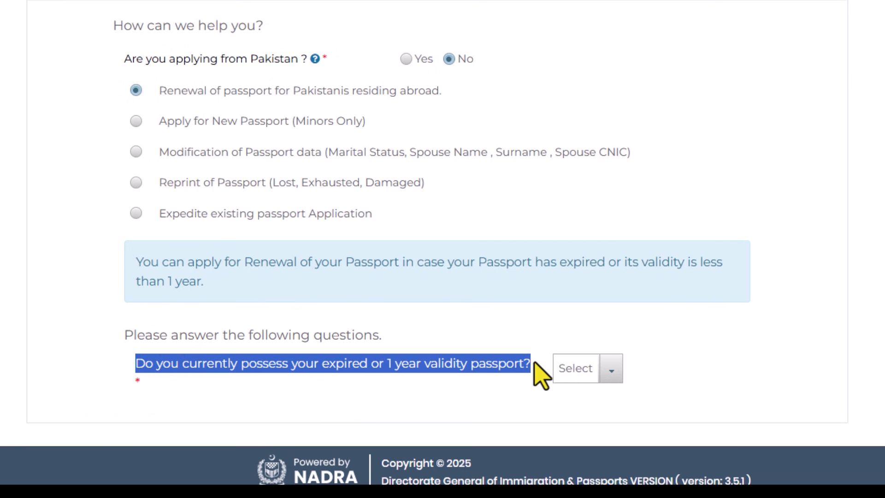
{"action": "left_click", "coordinate": [699, 363]}
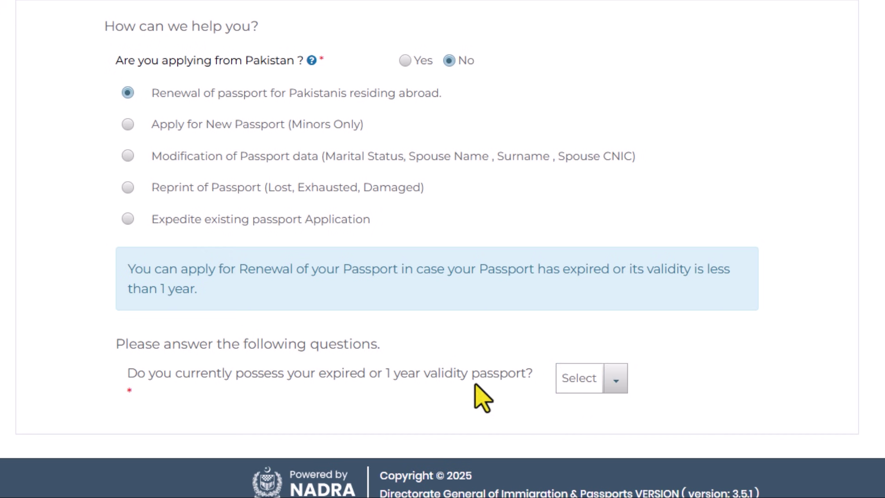
{"action": "left_click", "coordinate": [566, 385]}
{"action": "left_click", "coordinate": [569, 431]}
{"action": "scroll", "coordinate": [582, 437], "scroll_direction": "down", "scroll_amount": 1}
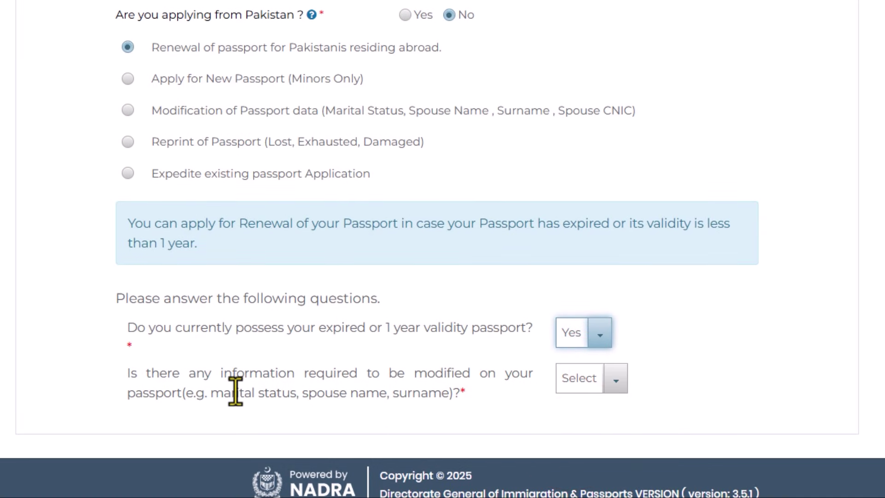
{"action": "left_click", "coordinate": [571, 381]}
{"action": "left_click", "coordinate": [568, 450]}
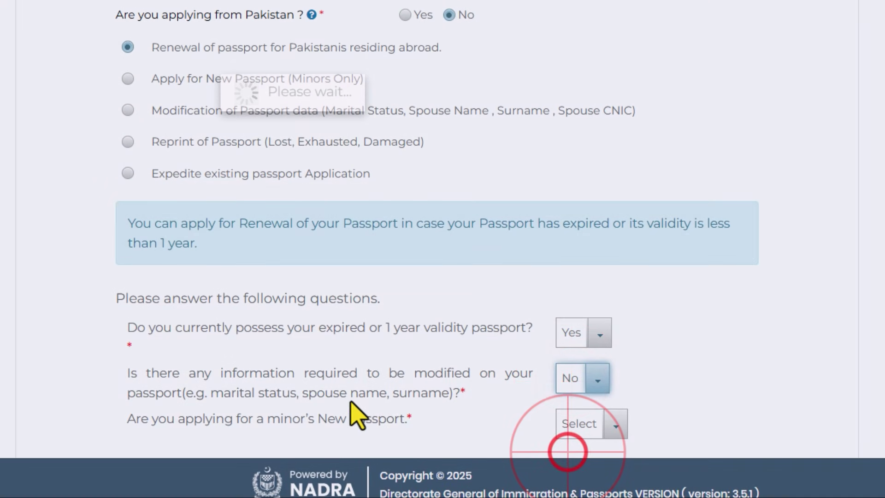
- Answer No to the questions on a minor's new passport, asylum applied for abroad, and a resident card with asylum status
{"action": "scroll", "coordinate": [359, 411], "scroll_direction": "down", "scroll_amount": 1}
{"action": "left_click", "coordinate": [602, 387]}
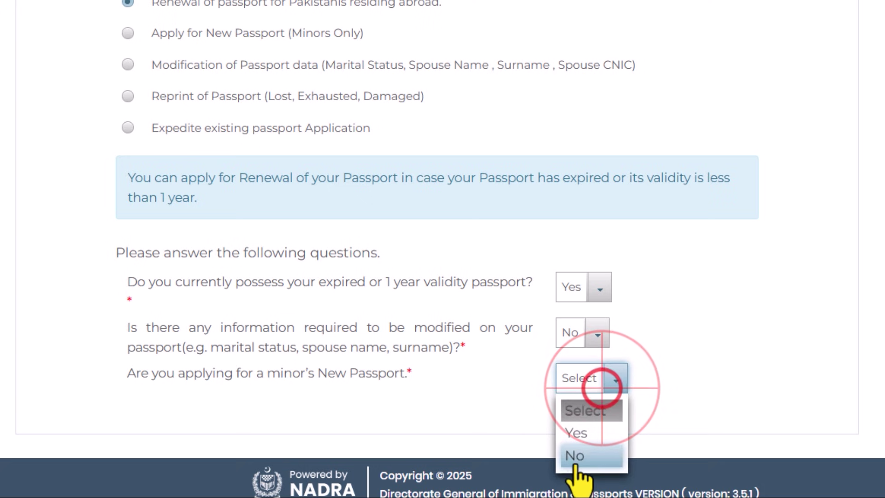
{"action": "left_click", "coordinate": [577, 454]}
{"action": "scroll", "coordinate": [582, 415], "scroll_direction": "down", "scroll_amount": 1}
{"action": "left_click", "coordinate": [581, 386]}
{"action": "left_click", "coordinate": [577, 456]}
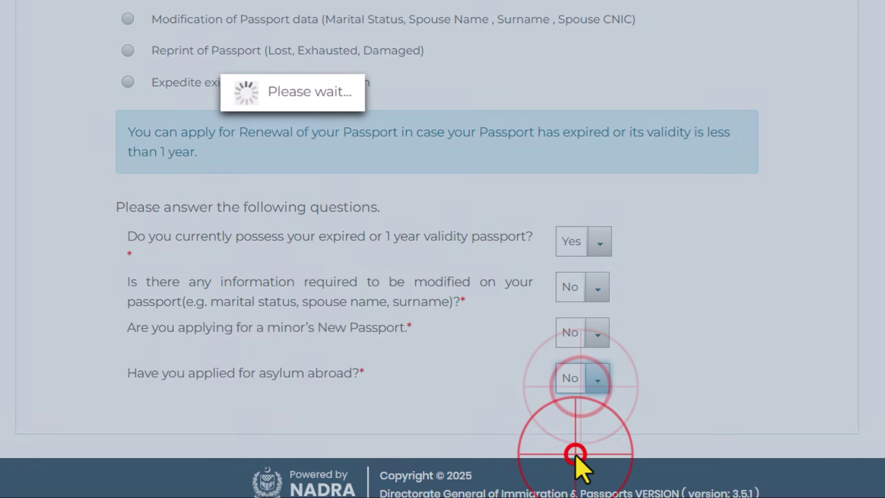
{"action": "scroll", "coordinate": [574, 454], "scroll_direction": "down", "scroll_amount": 1}
{"action": "left_click", "coordinate": [585, 385]}
{"action": "left_click", "coordinate": [579, 455]}
{"action": "scroll", "coordinate": [668, 411], "scroll_direction": "down", "scroll_amount": 1}
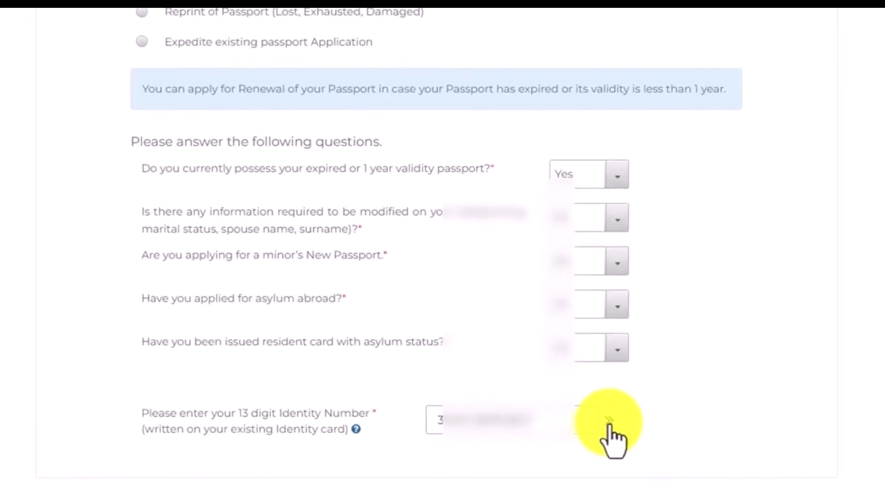
- Submit the 13-digit identity number with the passport's expiry date and start the renewal application
{"action": "left_click", "coordinate": [655, 399]}
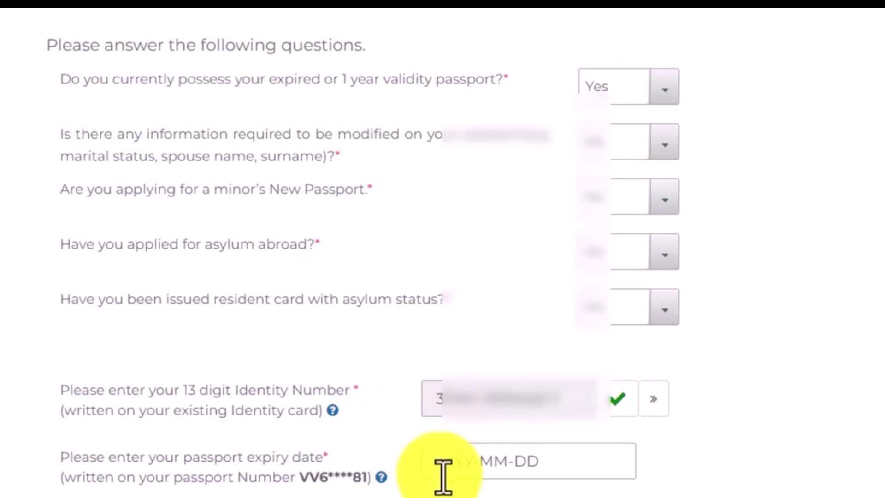
{"action": "left_click", "coordinate": [469, 472]}
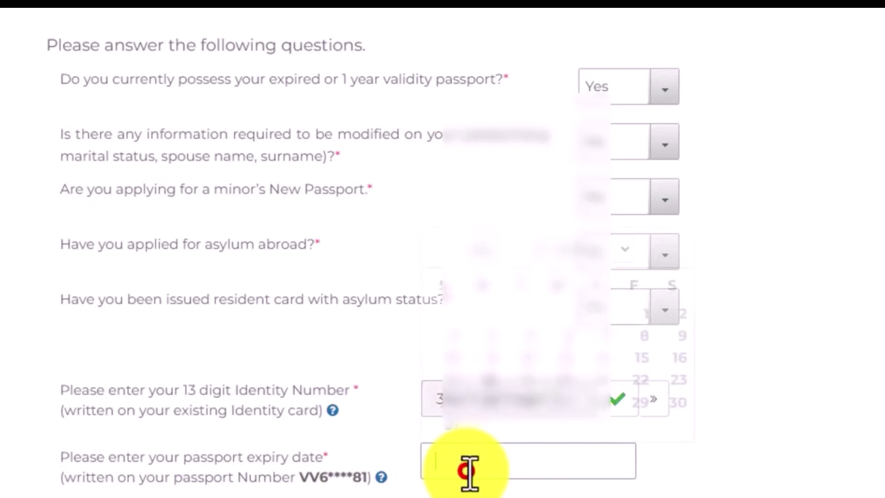
{"action": "left_click", "coordinate": [601, 247]}
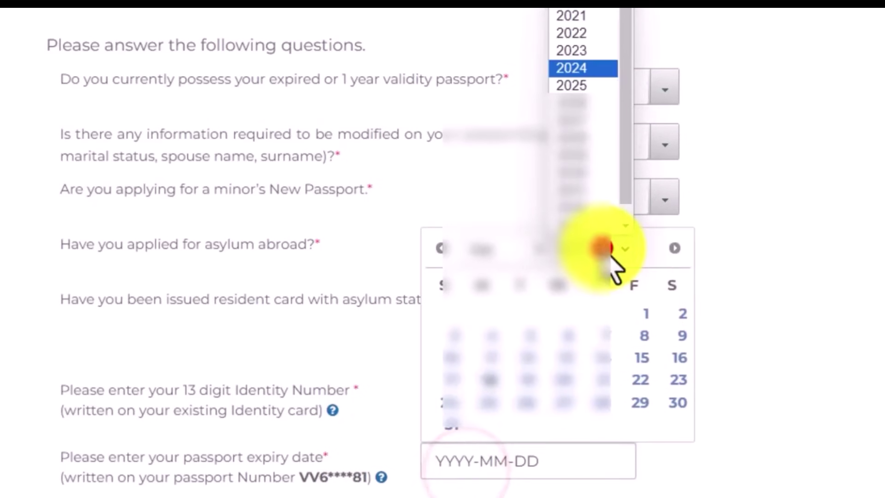
{"action": "left_click", "coordinate": [579, 51]}
{"action": "left_click", "coordinate": [505, 253]}
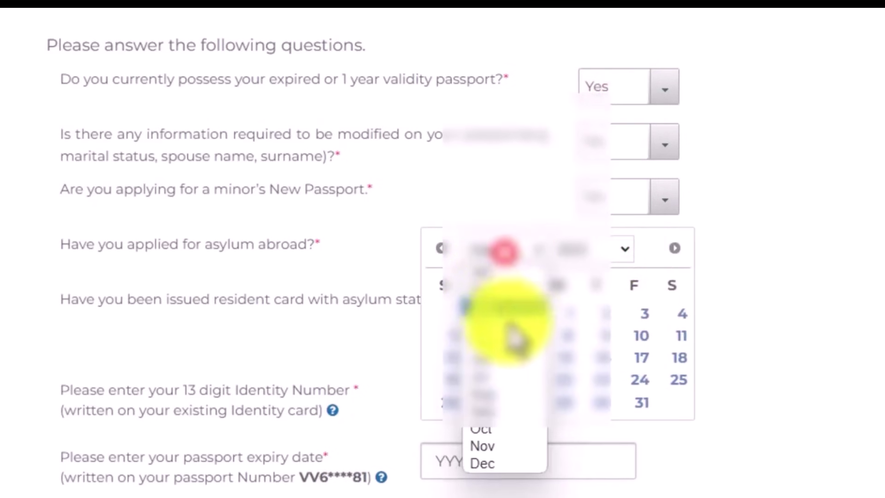
{"action": "left_click", "coordinate": [486, 444]}
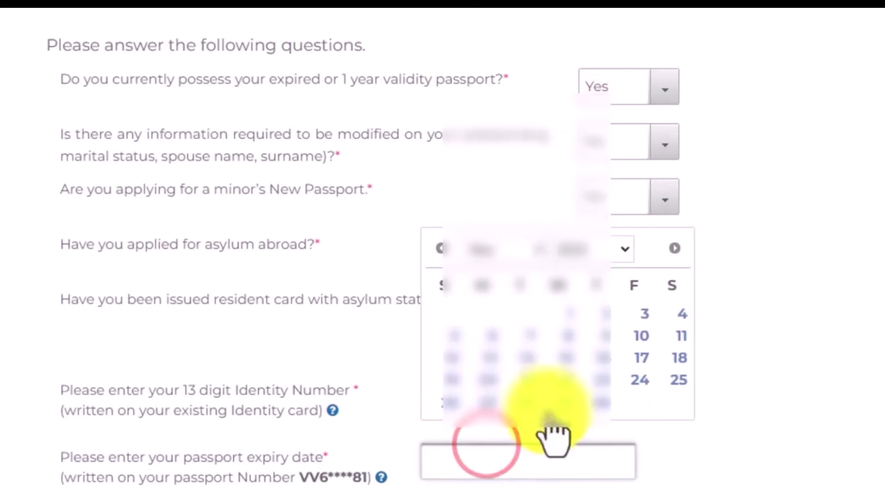
{"action": "left_click", "coordinate": [454, 379]}
{"action": "scroll", "coordinate": [415, 415], "scroll_direction": "down", "scroll_amount": 3}
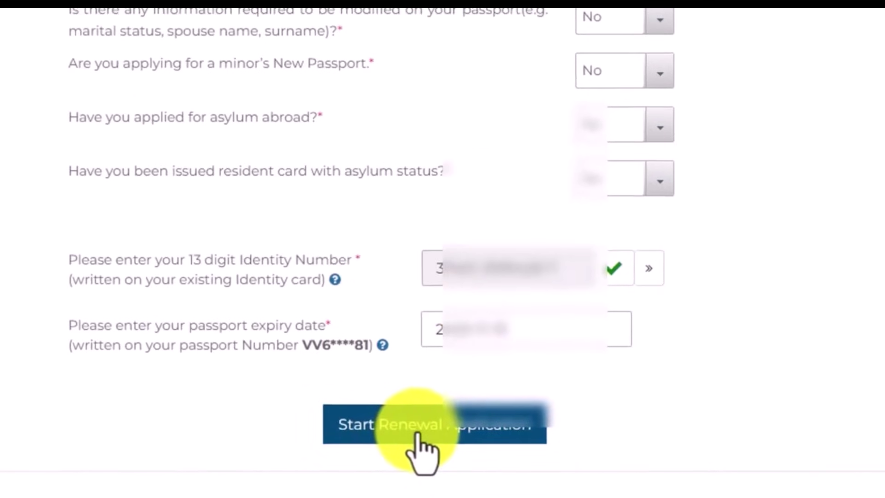
{"action": "left_click", "coordinate": [417, 435]}
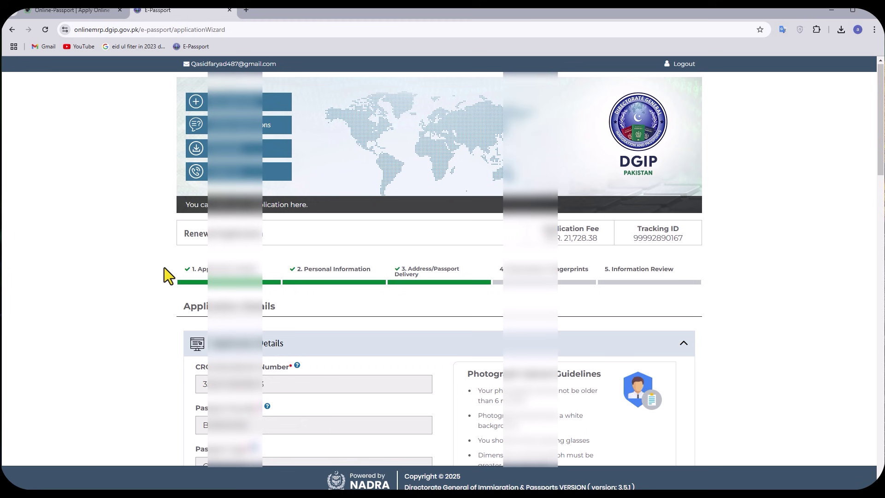
- Examine the booklet page options and the application fee in the renewal application's details
{"action": "scroll", "coordinate": [164, 271], "scroll_direction": "down", "scroll_amount": 5}
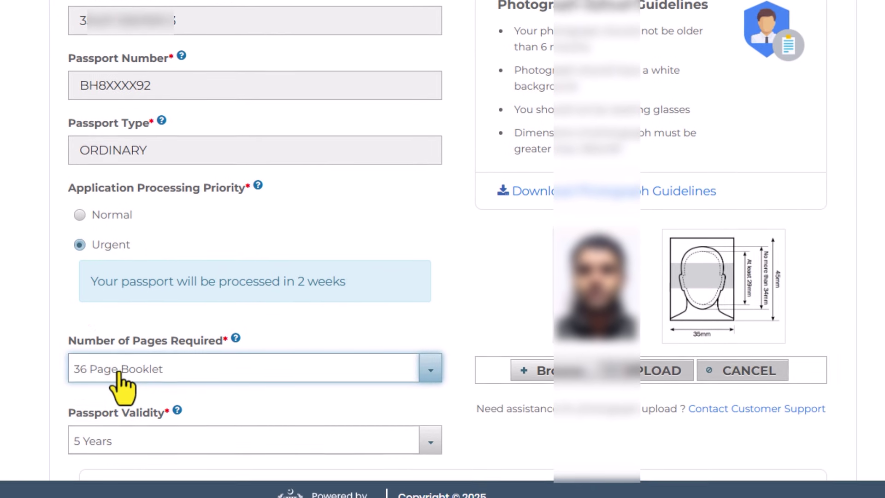
{"action": "left_click", "coordinate": [123, 477]}
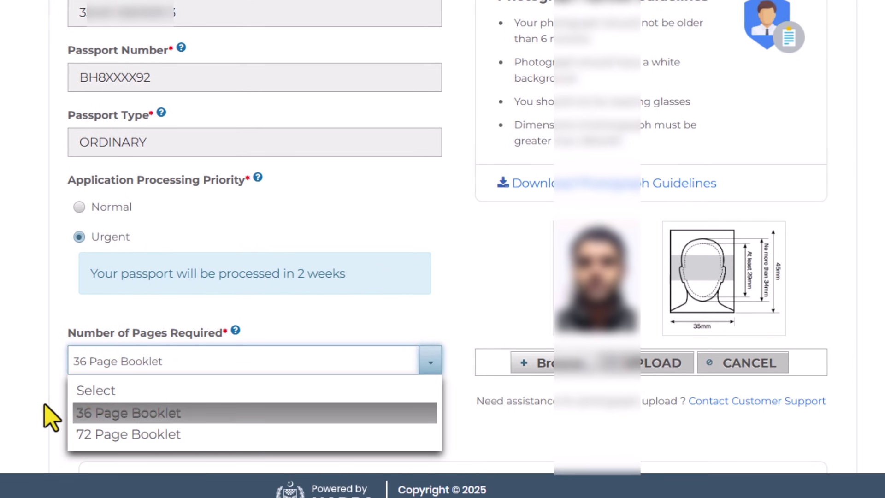
{"action": "left_click", "coordinate": [22, 348]}
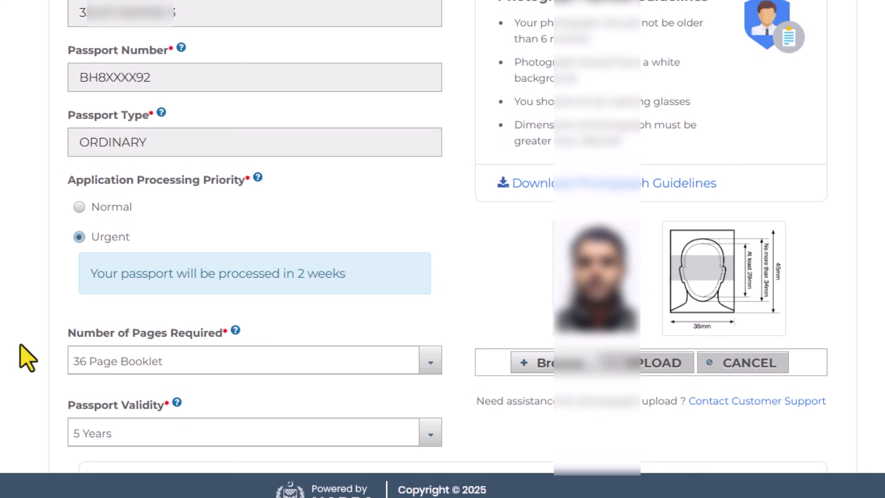
{"action": "left_click", "coordinate": [137, 364]}
{"action": "left_click", "coordinate": [3, 364]}
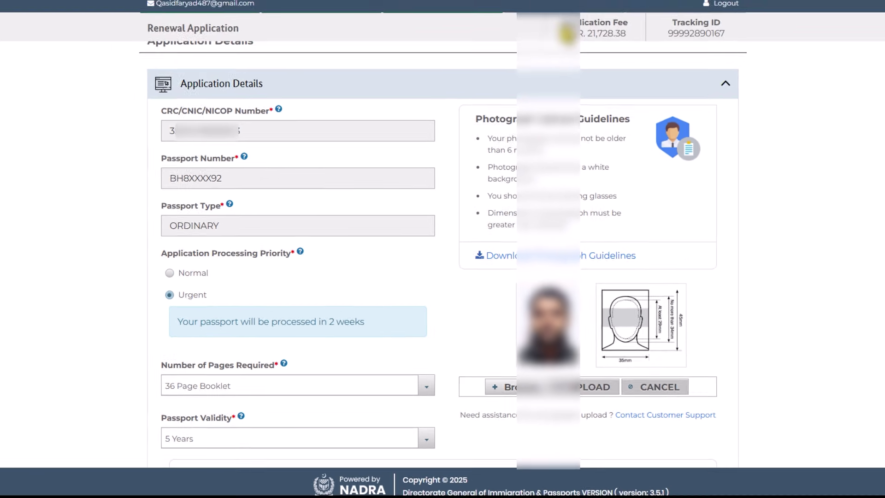
{"action": "left_click_drag", "start_coordinate": [543, 81], "coordinate": [602, 88]}
{"action": "left_click", "coordinate": [603, 86]}
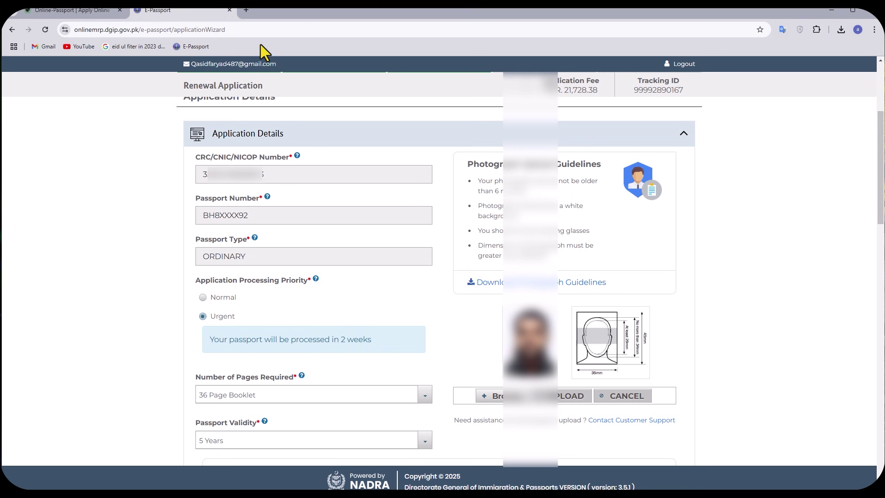
- Search Google for "picture size reducer" in a new browser tab and open ResizePixel's page for reducing image size in KB/MB
{"action": "left_click", "coordinate": [250, 12]}
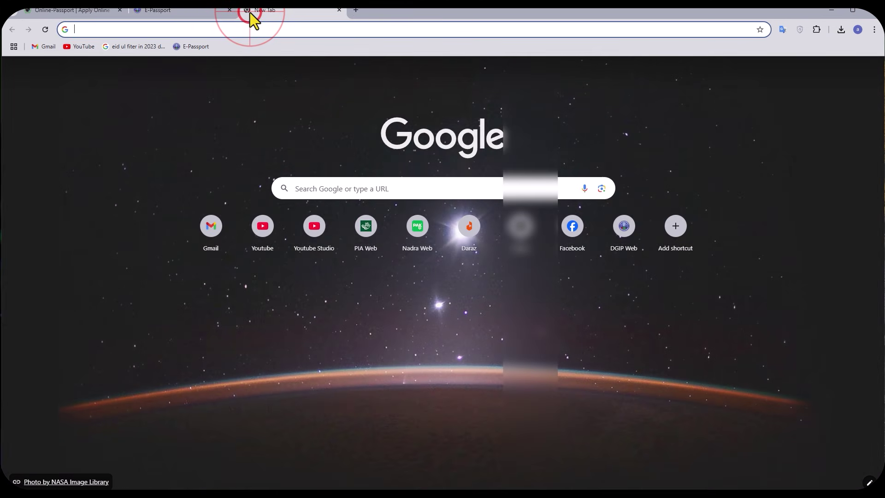
{"action": "type", "text": "OU"}
{"action": "key", "text": "BackSpace"}
{"action": "key", "text": "BackSpace"}
{"action": "type", "text": "PI"}
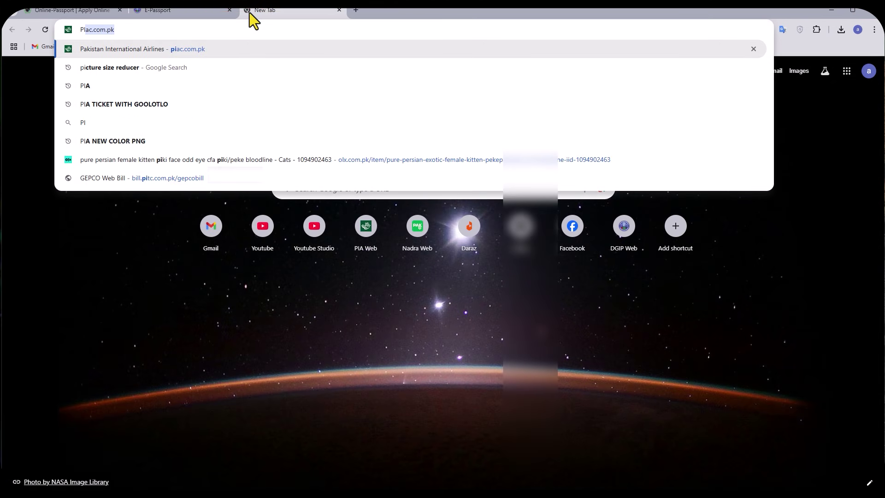
{"action": "left_click", "coordinate": [109, 69]}
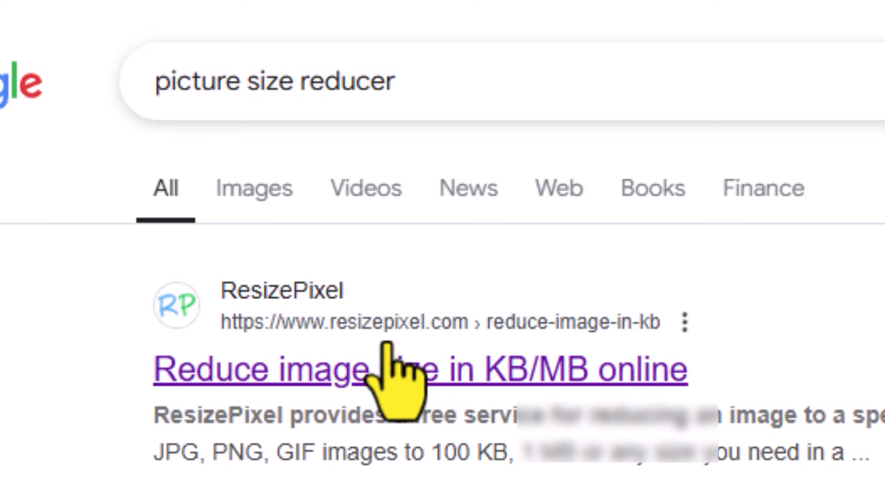
{"action": "left_click", "coordinate": [400, 362]}
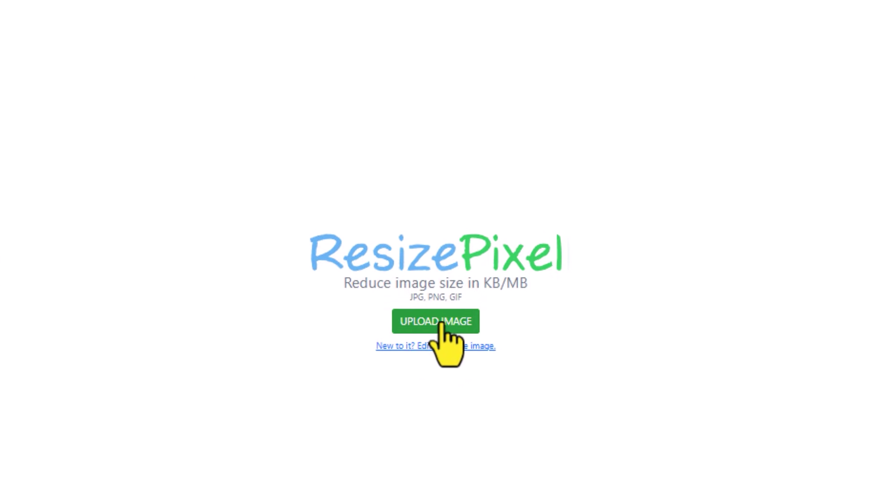
- Upload the applicant's photo to ResizePixel, compressed to a 20 KB file, and download the resulting image
{"action": "left_click", "coordinate": [448, 325]}
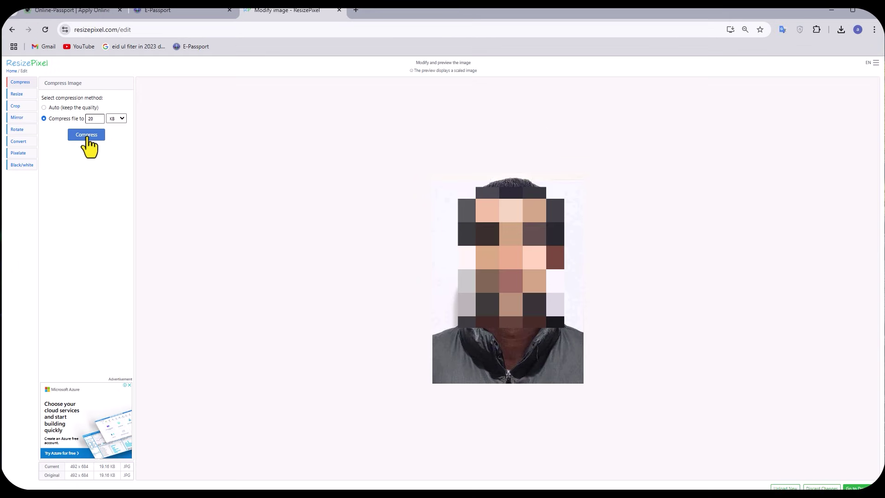
{"action": "left_click", "coordinate": [86, 135]}
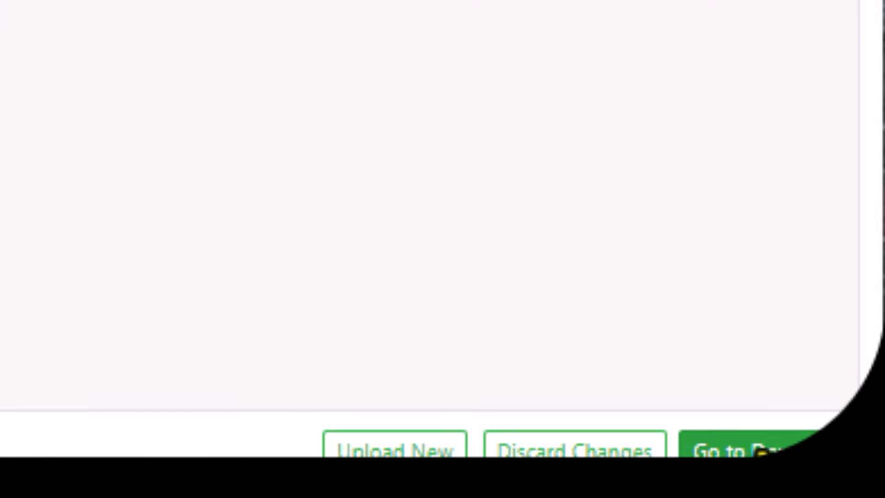
{"action": "left_click", "coordinate": [767, 442]}
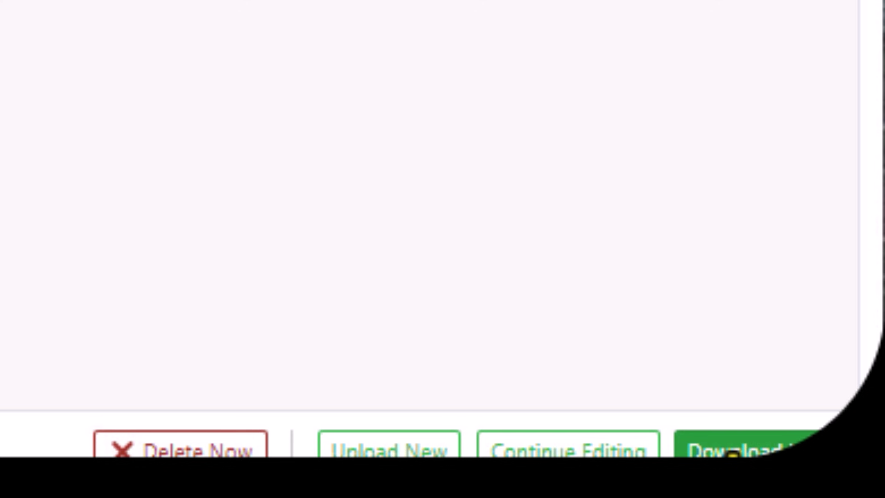
{"action": "left_click", "coordinate": [758, 444]}
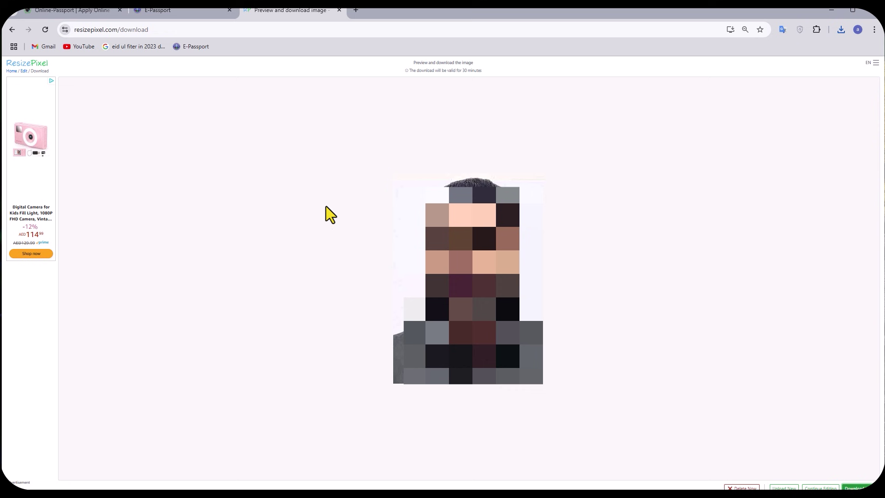
- Return to the renewal application, upload the photo file "fddd (1)" as the applicant's photograph, and check it against the specification
{"action": "left_click", "coordinate": [339, 10]}
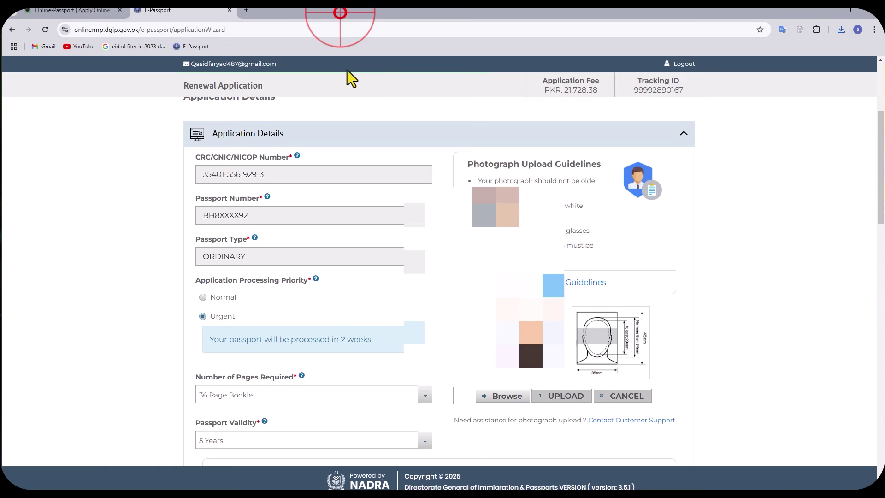
{"action": "left_click", "coordinate": [506, 397]}
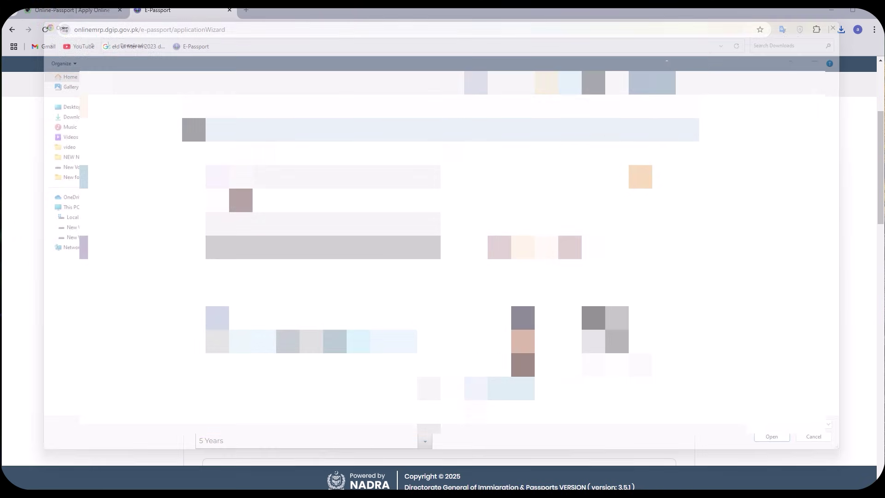
{"action": "double_click", "coordinate": [138, 85]}
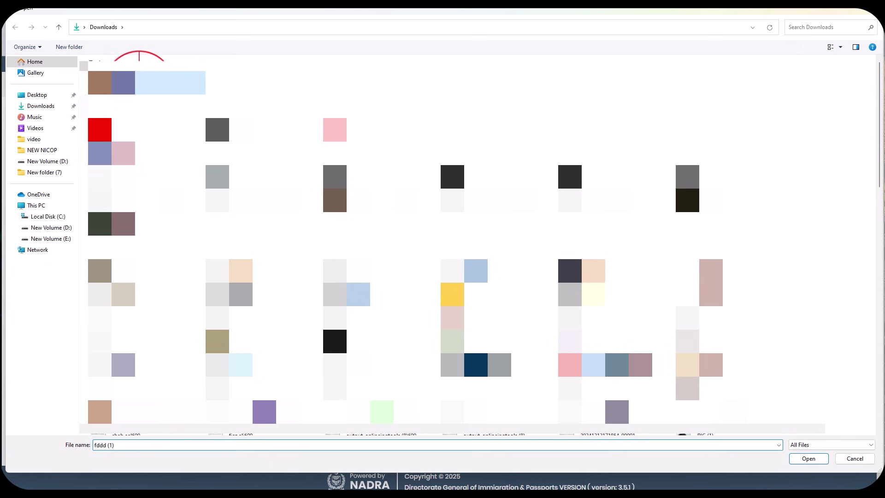
{"action": "left_click", "coordinate": [573, 399]}
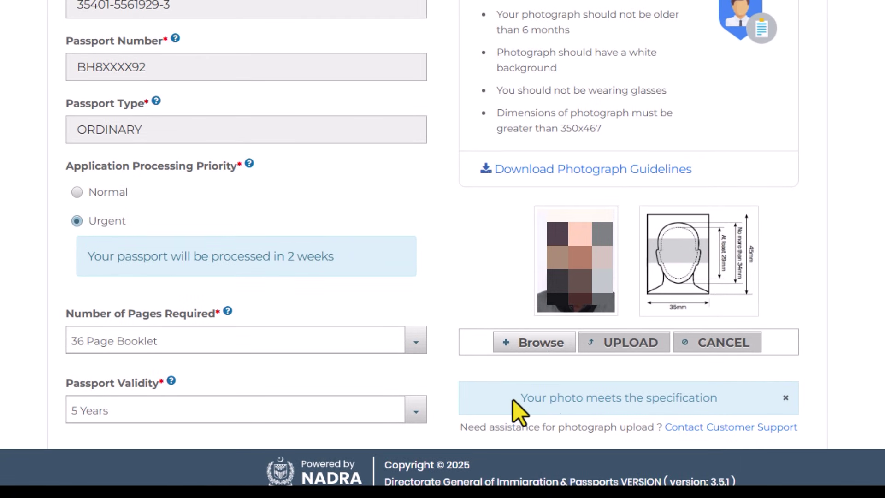
{"action": "left_click_drag", "start_coordinate": [509, 399], "coordinate": [709, 390]}
{"action": "triple_click", "coordinate": [715, 401]}
{"action": "left_click", "coordinate": [883, 256]}
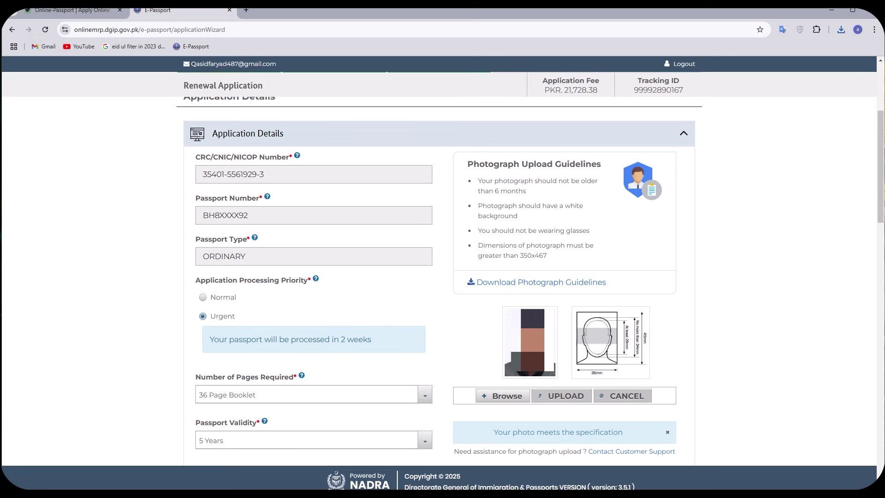
- Search the Country of Residence options for "CY" under the nearest passport office
{"action": "left_click_drag", "start_coordinate": [879, 154], "coordinate": [863, 211]}
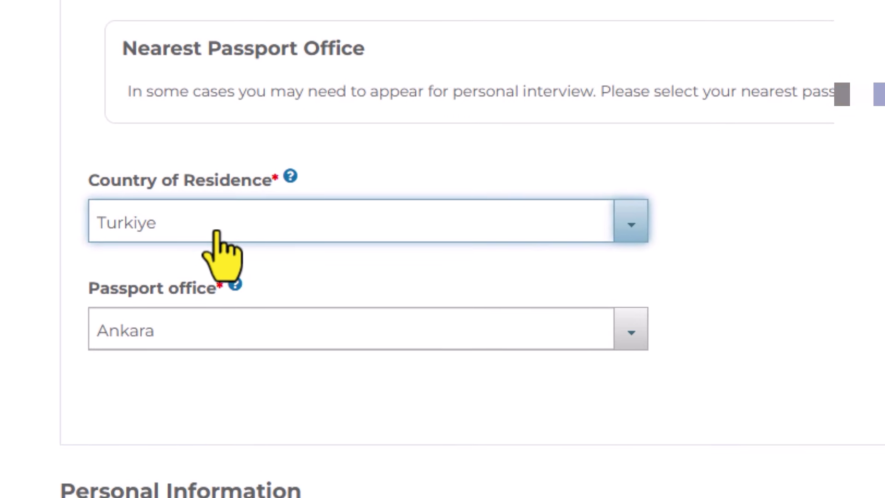
{"action": "left_click", "coordinate": [332, 220]}
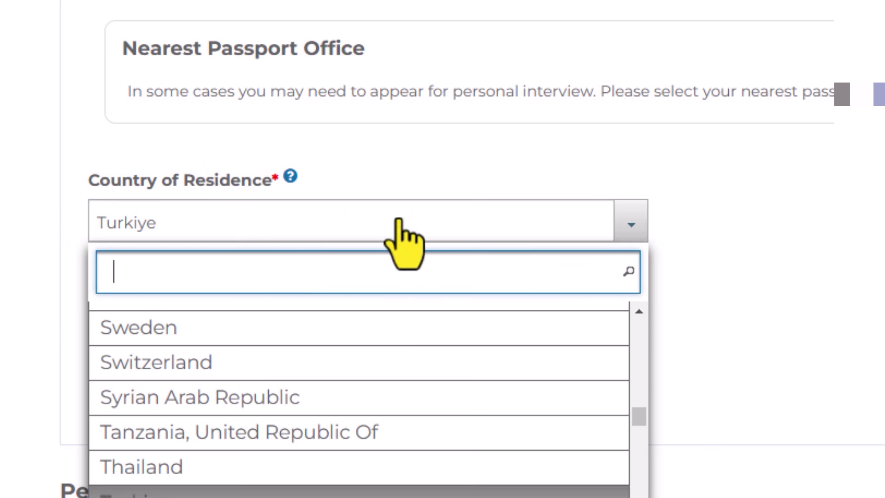
{"action": "left_click", "coordinate": [403, 159]}
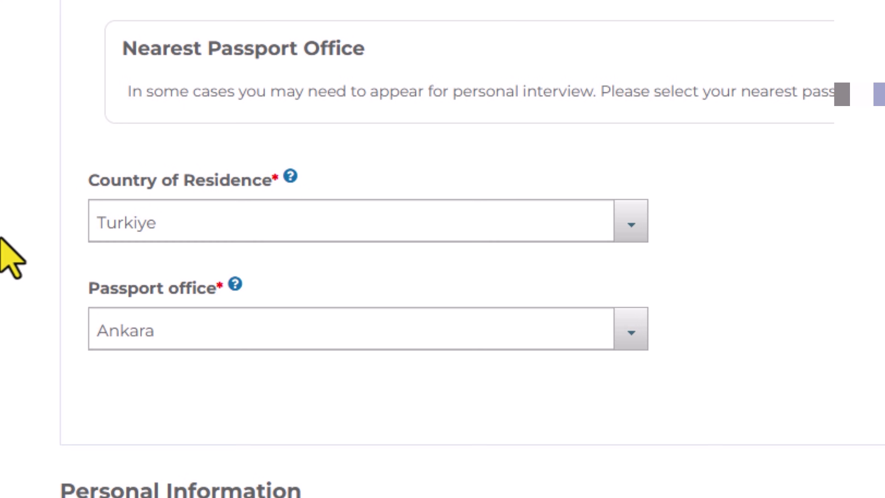
{"action": "left_click", "coordinate": [166, 234]}
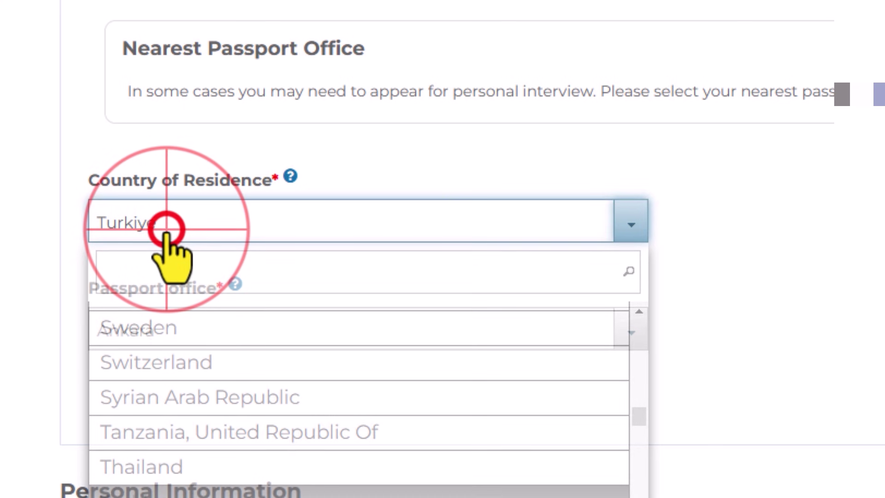
{"action": "type", "text": "CY"}
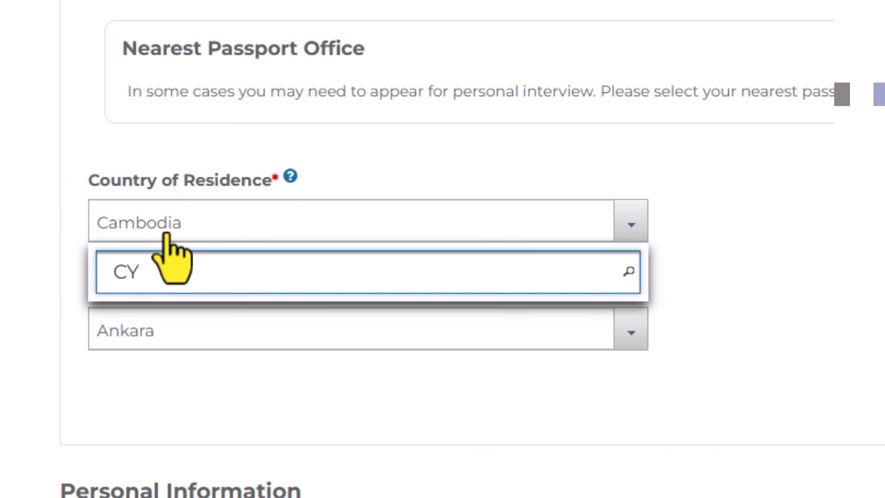
{"action": "left_click", "coordinate": [469, 159]}
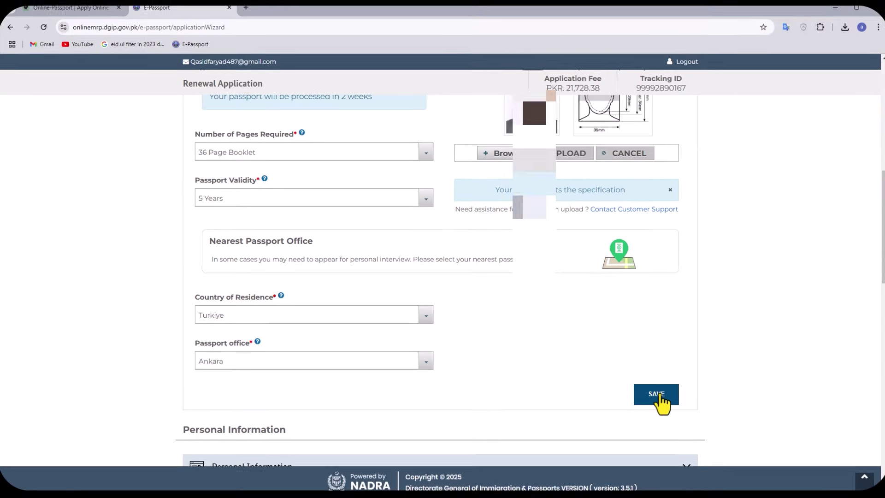
- Save the application details with Turkiye as country of residence and Ankara as passport office
{"action": "left_click", "coordinate": [656, 394]}
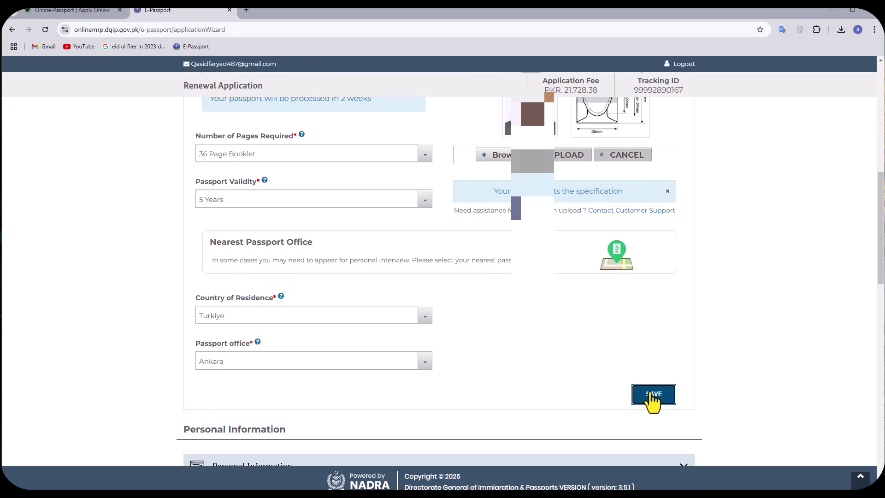
{"action": "left_click", "coordinate": [651, 394]}
{"action": "scroll", "coordinate": [565, 391], "scroll_direction": "up", "scroll_amount": 1}
{"action": "left_click", "coordinate": [652, 447]}
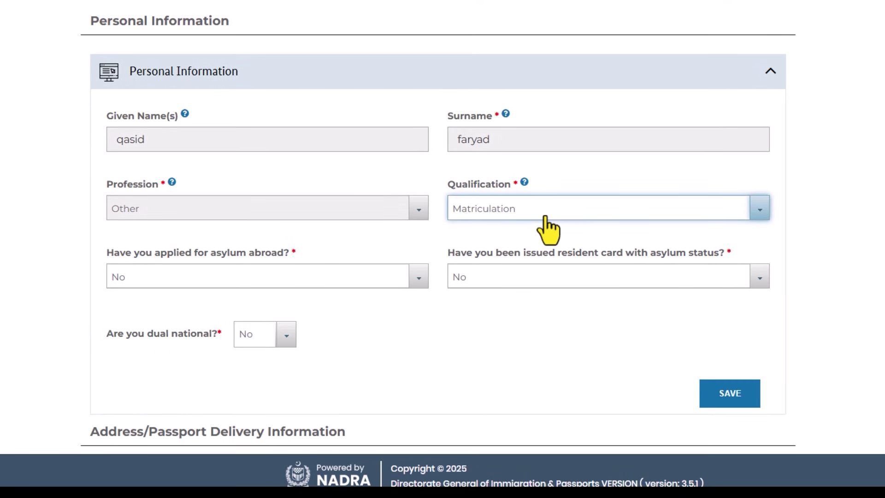
- Check the asylum, resident card and dual nationality answers, then save the personal information
{"action": "left_click", "coordinate": [518, 289]}
{"action": "scroll", "coordinate": [761, 317], "scroll_direction": "down", "scroll_amount": 2}
{"action": "left_click", "coordinate": [867, 273]}
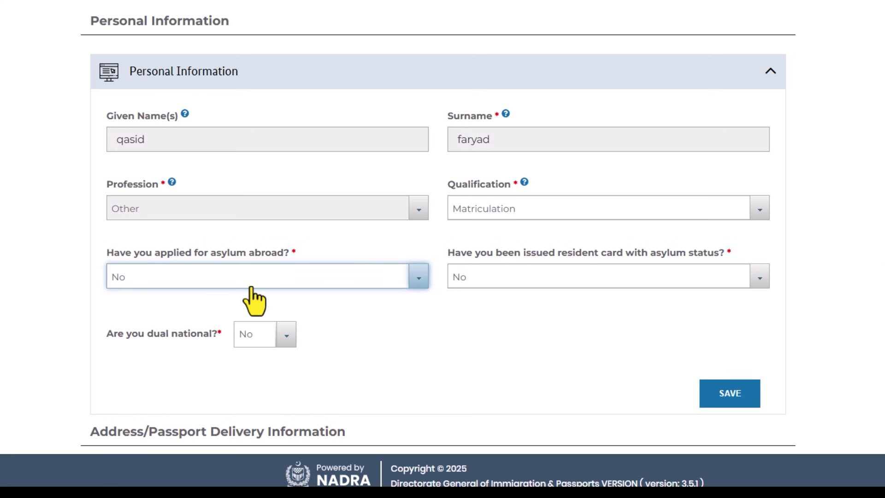
{"action": "left_click_drag", "start_coordinate": [103, 331], "coordinate": [218, 341]}
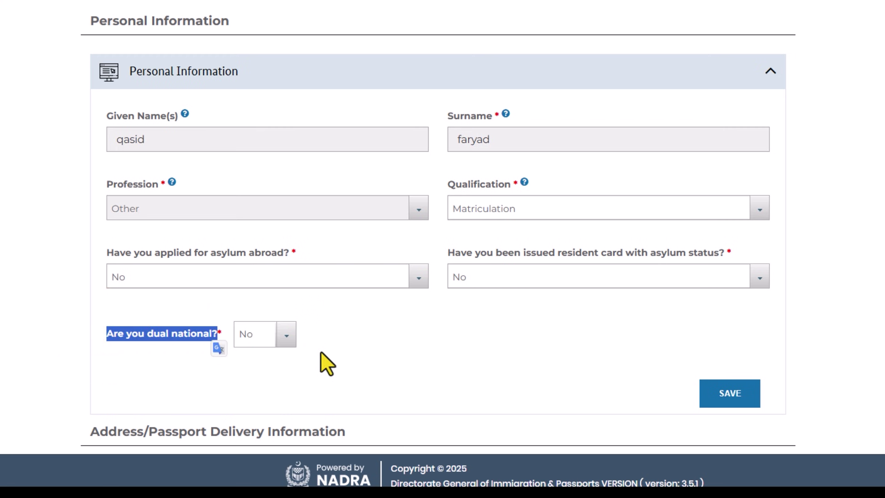
{"action": "left_click", "coordinate": [385, 359]}
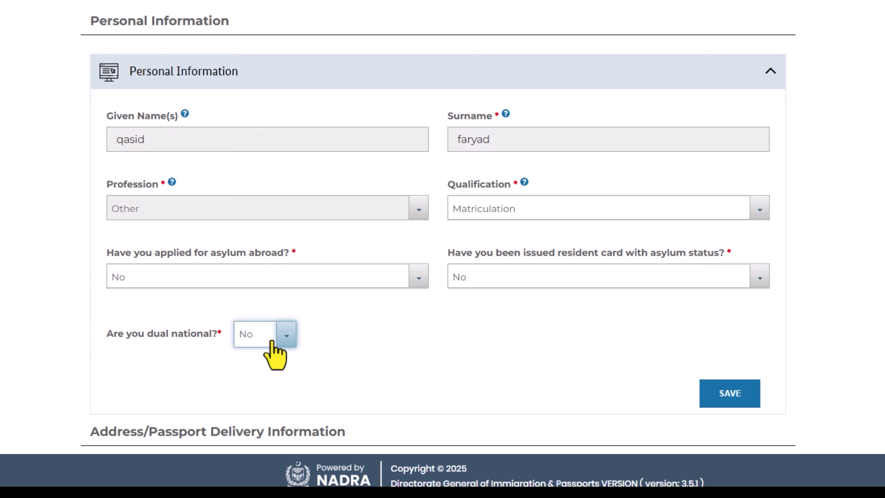
{"action": "left_click", "coordinate": [735, 396]}
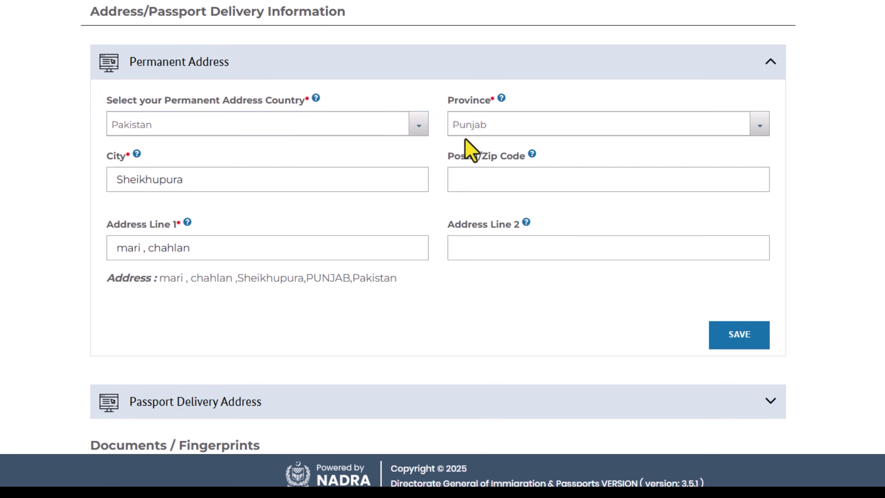
- Check the province in the permanent address and save that section
{"action": "left_click", "coordinate": [519, 132]}
{"action": "left_click", "coordinate": [523, 129]}
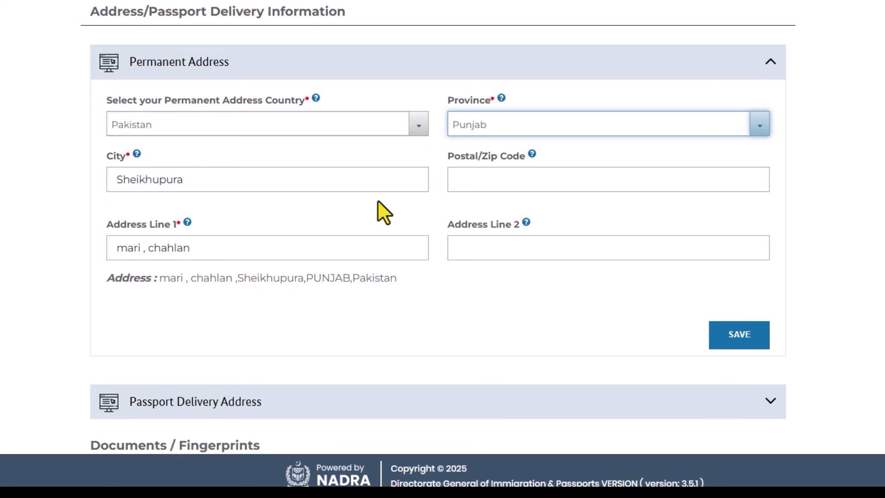
{"action": "left_click", "coordinate": [740, 339]}
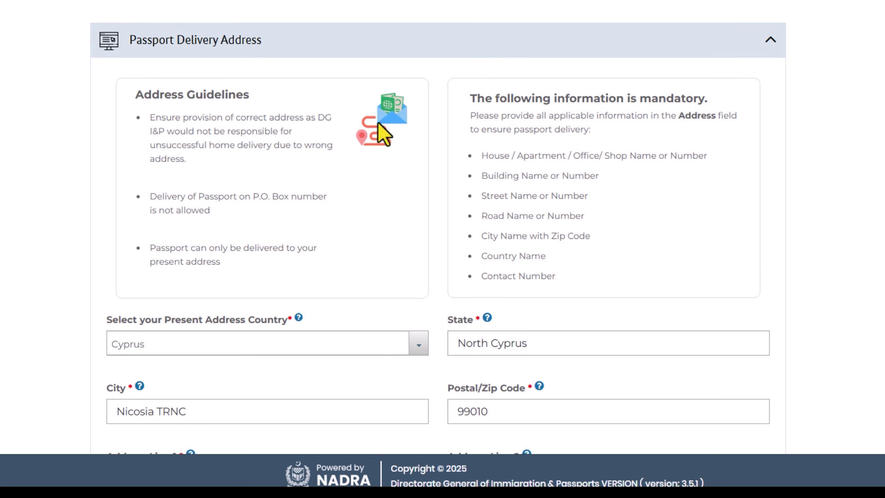
- Review the present address and contact details for the passport delivery, then save that section
{"action": "scroll", "coordinate": [216, 129], "scroll_direction": "down", "scroll_amount": 4}
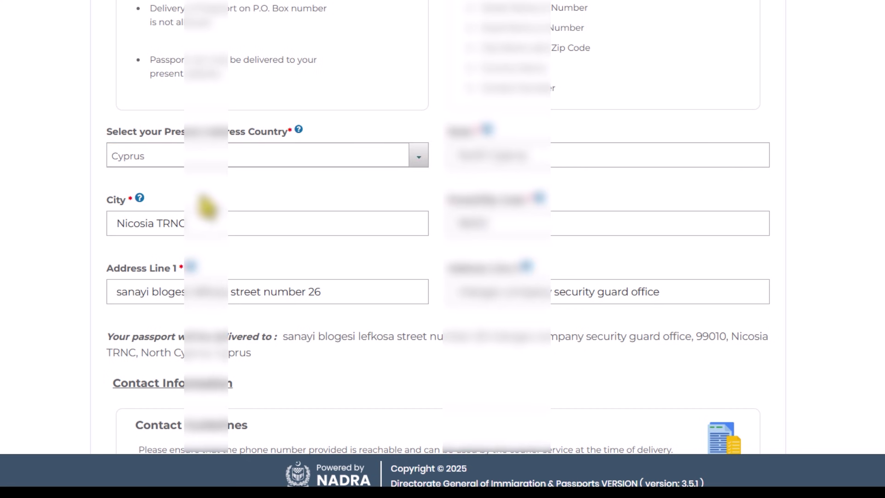
{"action": "scroll", "coordinate": [208, 203], "scroll_direction": "down", "scroll_amount": 3}
{"action": "scroll", "coordinate": [206, 206], "scroll_direction": "down", "scroll_amount": 2}
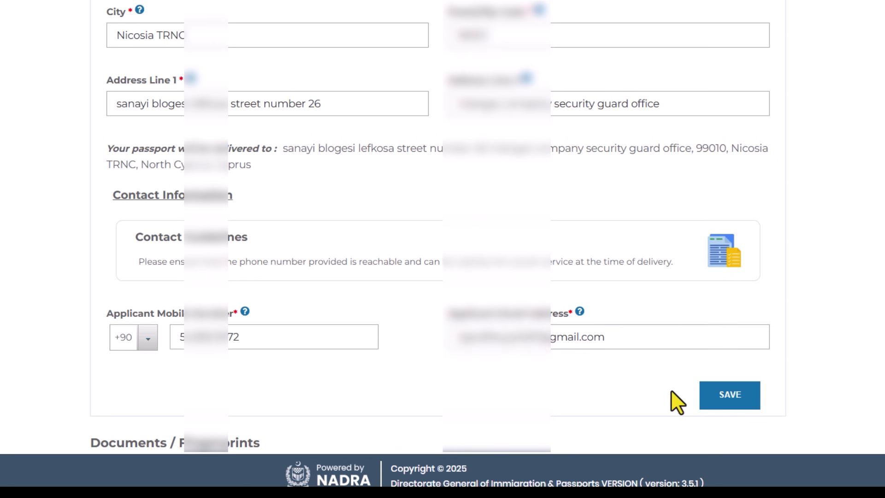
{"action": "left_click", "coordinate": [720, 396]}
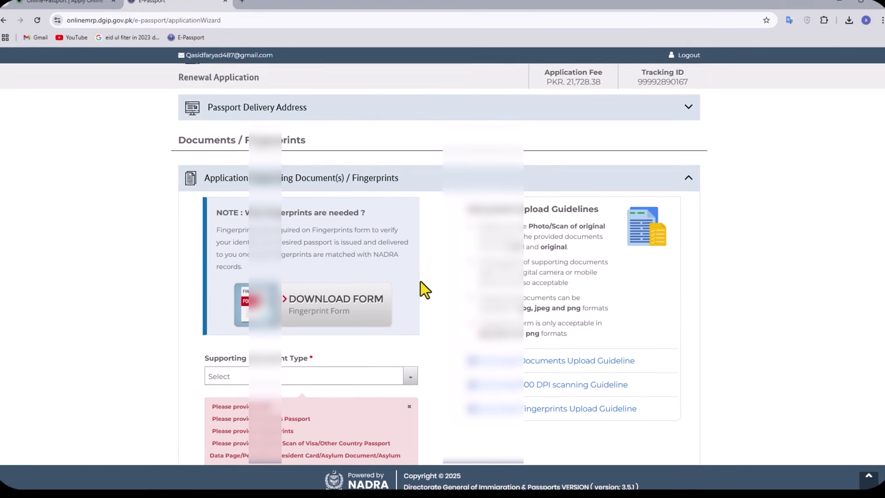
- Review the list of required supporting documents, including the fingerprints and CNIC entries
{"action": "scroll", "coordinate": [422, 286], "scroll_direction": "down", "scroll_amount": 1}
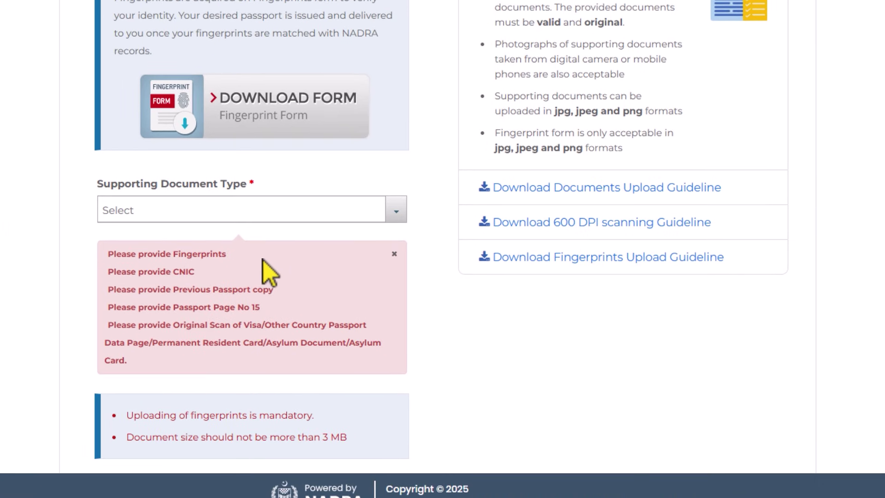
{"action": "left_click_drag", "start_coordinate": [104, 254], "coordinate": [186, 357]}
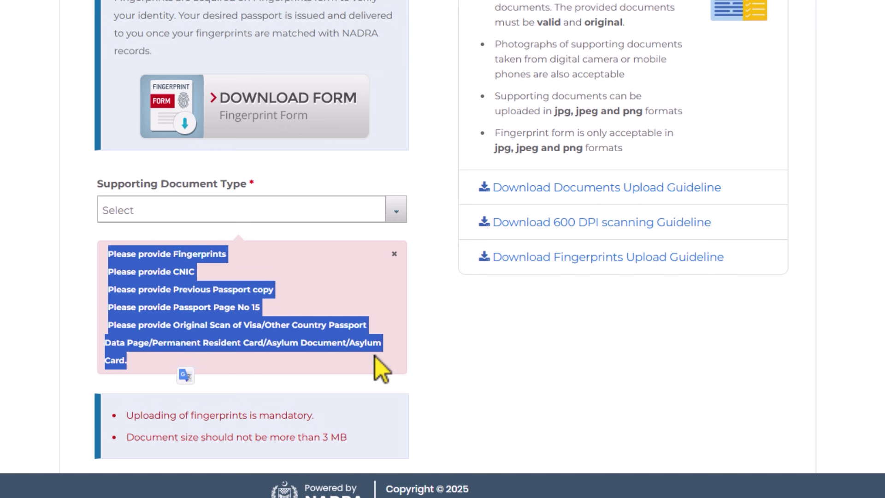
{"action": "left_click", "coordinate": [496, 381]}
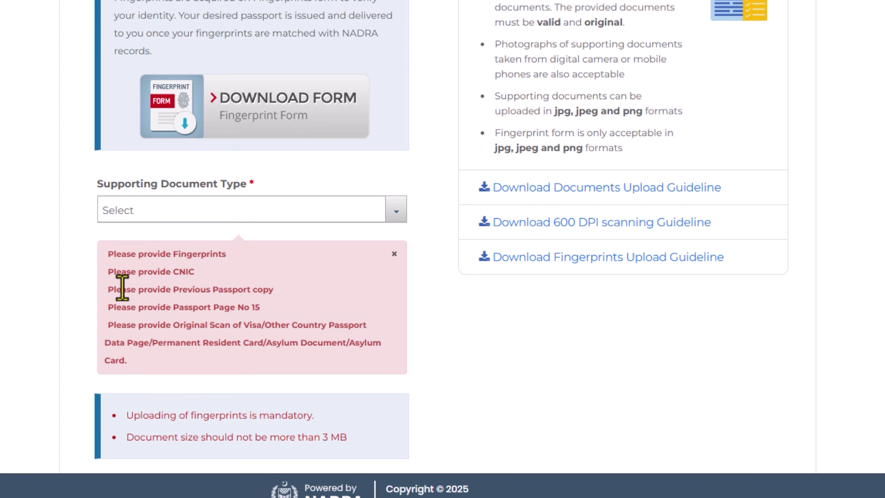
{"action": "left_click_drag", "start_coordinate": [107, 254], "coordinate": [237, 254]}
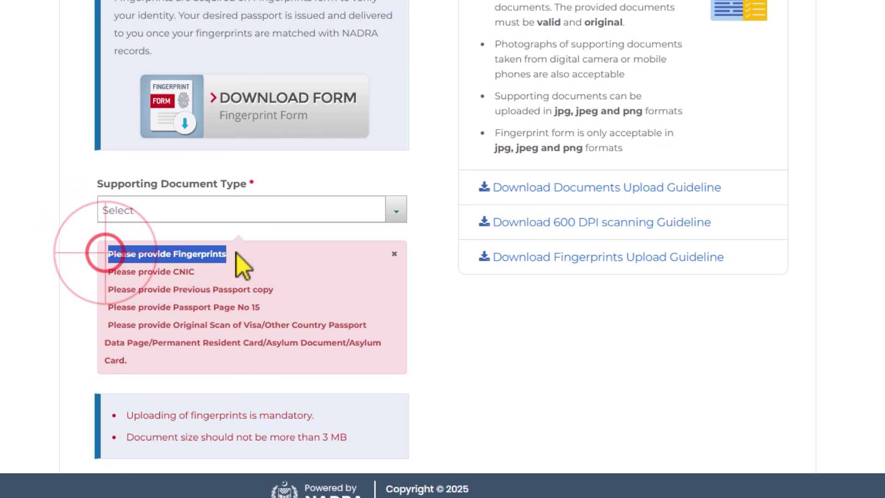
{"action": "left_click_drag", "start_coordinate": [108, 271], "coordinate": [195, 272]}
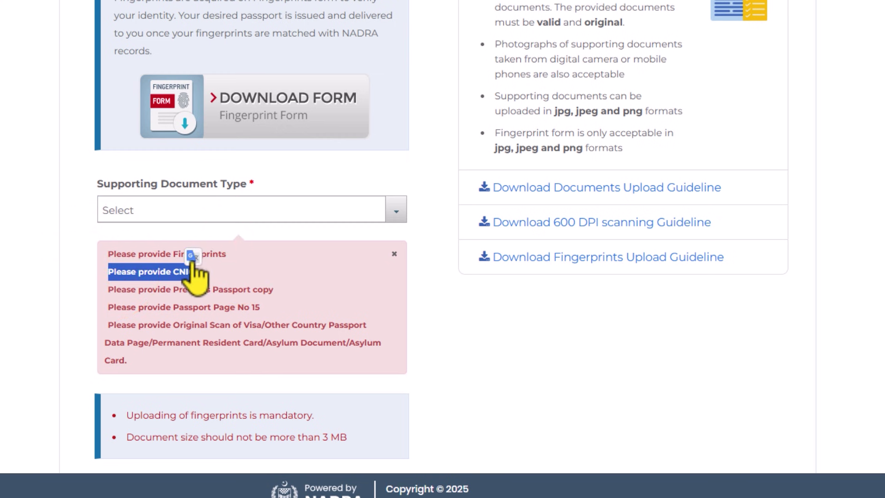
{"action": "left_click", "coordinate": [63, 228]}
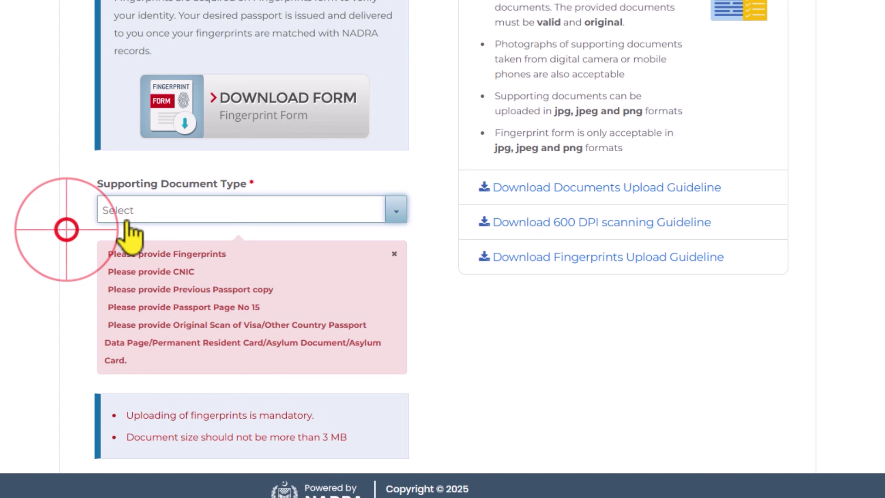
- Upload the id front image as a supporting document of type Copy of CNIC/NICOP
{"action": "left_click", "coordinate": [134, 217]}
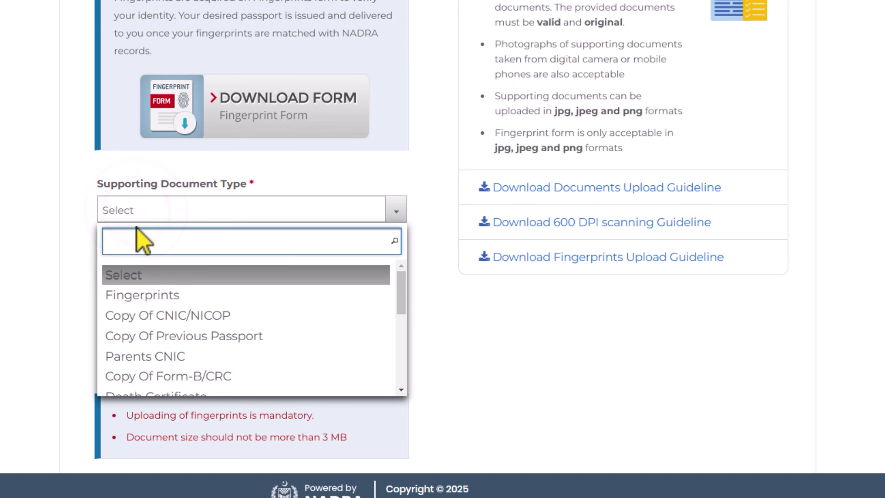
{"action": "left_click", "coordinate": [187, 315]}
{"action": "scroll", "coordinate": [193, 318], "scroll_direction": "down", "scroll_amount": 3}
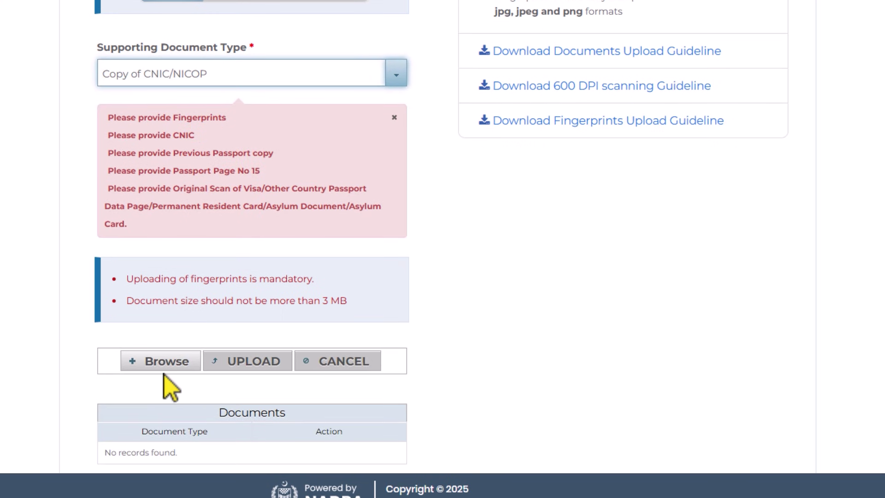
{"action": "left_click", "coordinate": [160, 361]}
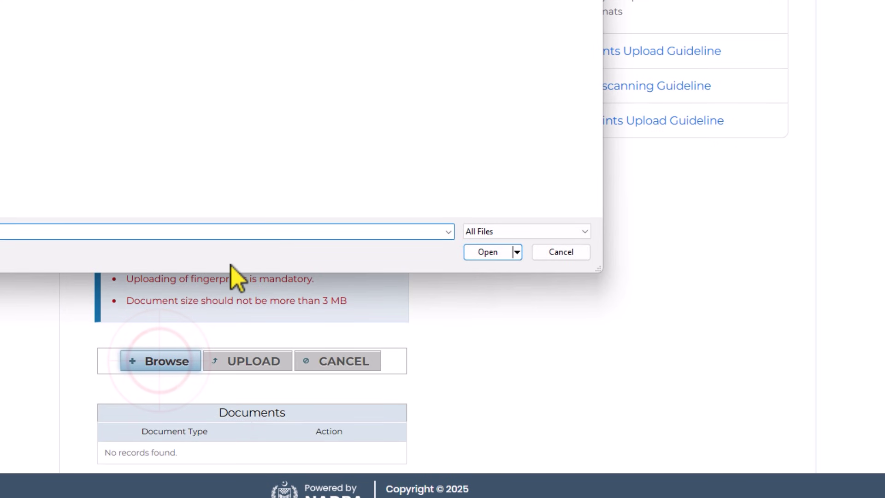
{"action": "double_click", "coordinate": [197, 63]}
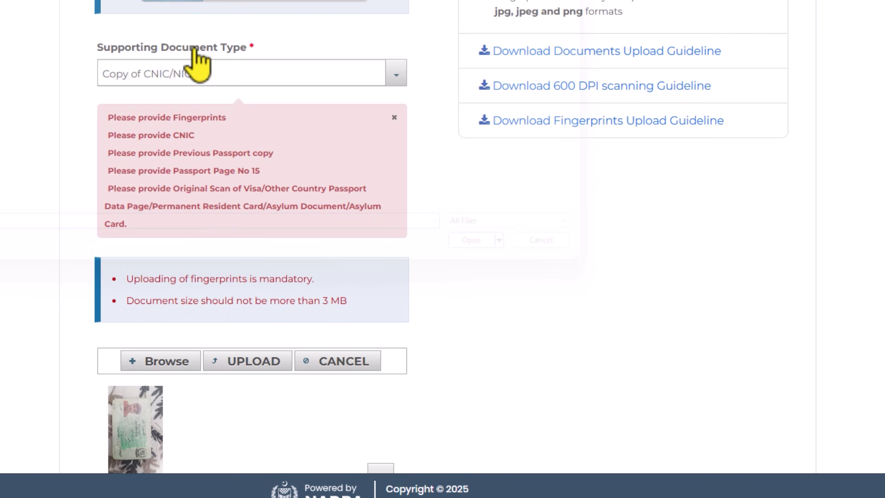
{"action": "left_click", "coordinate": [250, 360]}
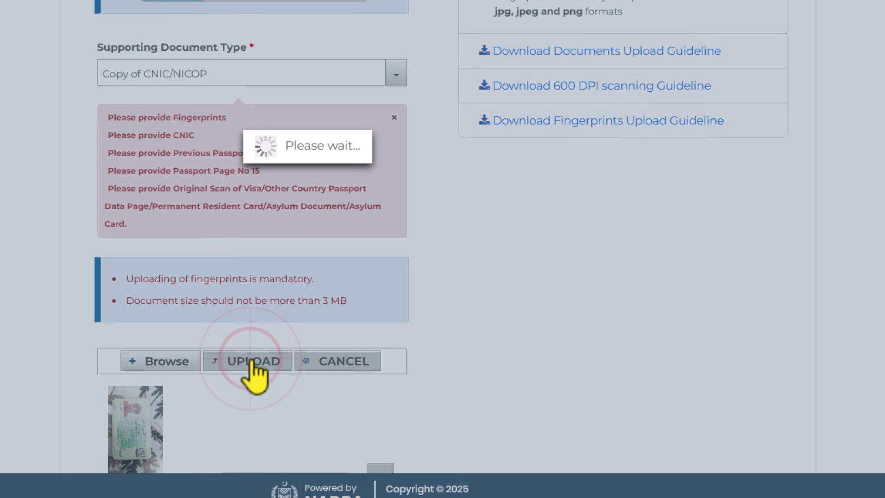
{"action": "scroll", "coordinate": [167, 369], "scroll_direction": "down", "scroll_amount": 3}
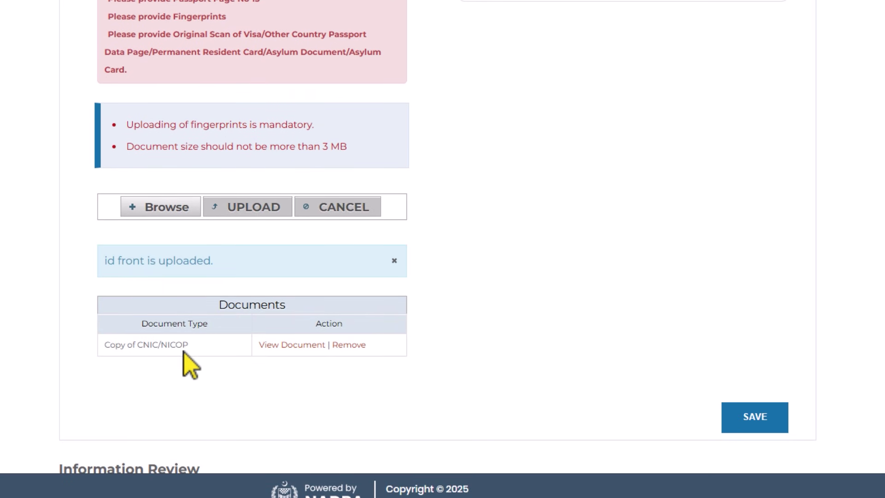
- Upload the id back image as a second Copy of CNIC/NICOP document
{"action": "scroll", "coordinate": [154, 354], "scroll_direction": "up", "scroll_amount": 3}
{"action": "left_click", "coordinate": [168, 74]}
{"action": "left_click", "coordinate": [154, 181]}
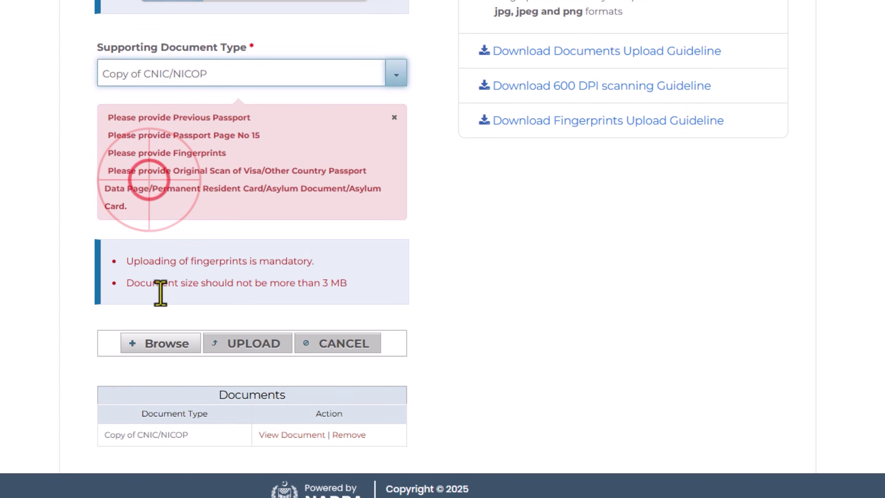
{"action": "left_click", "coordinate": [156, 341]}
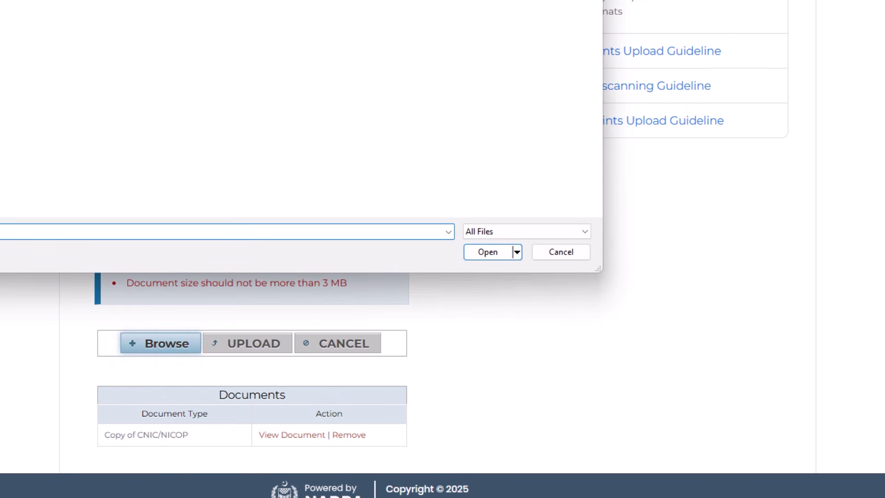
{"action": "double_click", "coordinate": [149, 2]}
{"action": "left_click", "coordinate": [243, 344]}
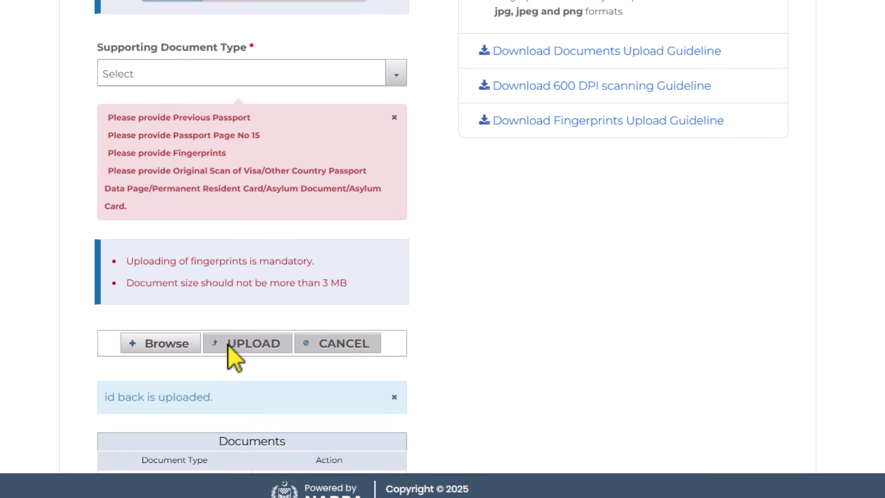
{"action": "scroll", "coordinate": [228, 346], "scroll_direction": "down", "scroll_amount": 2}
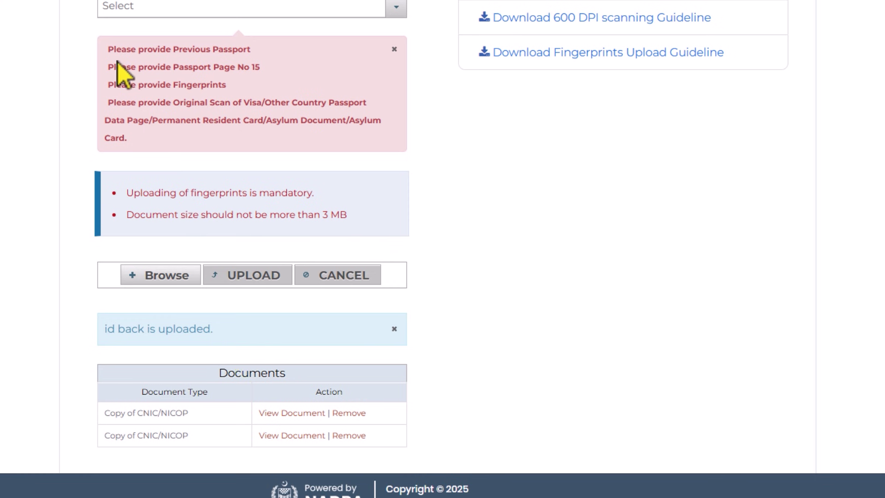
- Examine the Passport Page No 15 requirement in the list of outstanding documents
{"action": "left_click_drag", "start_coordinate": [110, 67], "coordinate": [270, 66]}
{"action": "left_click", "coordinate": [272, 66]}
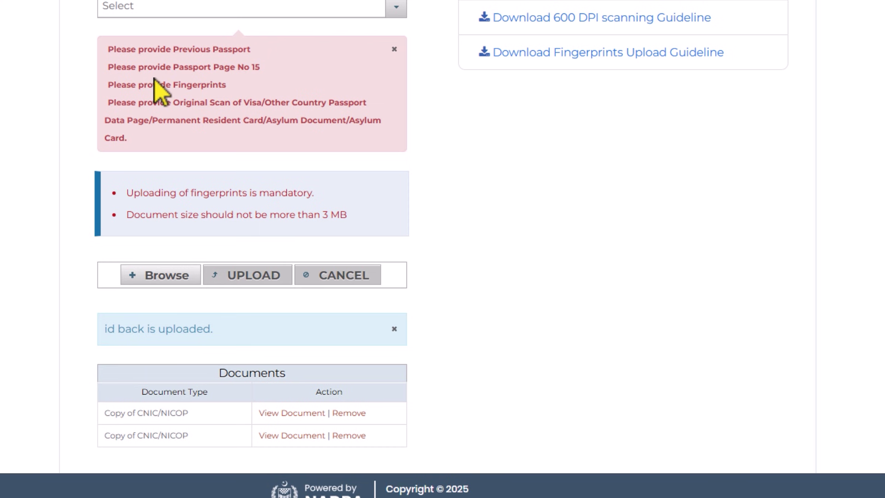
{"action": "left_click_drag", "start_coordinate": [106, 66], "coordinate": [278, 66]}
{"action": "left_click", "coordinate": [278, 68]}
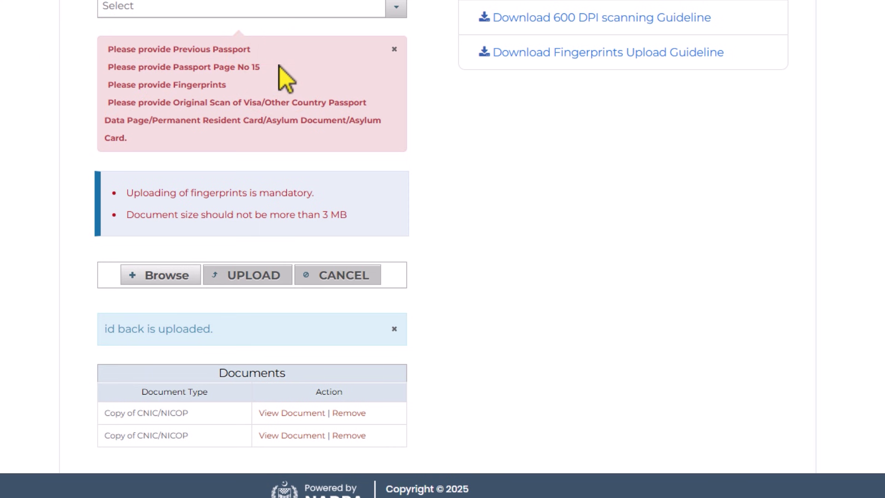
{"action": "left_click_drag", "start_coordinate": [148, 63], "coordinate": [249, 68]}
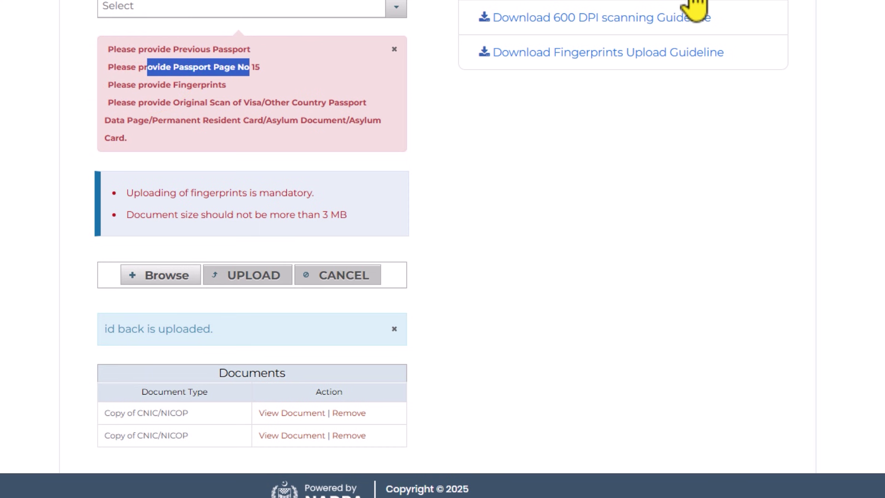
{"action": "left_click_drag", "start_coordinate": [137, 67], "coordinate": [234, 66]}
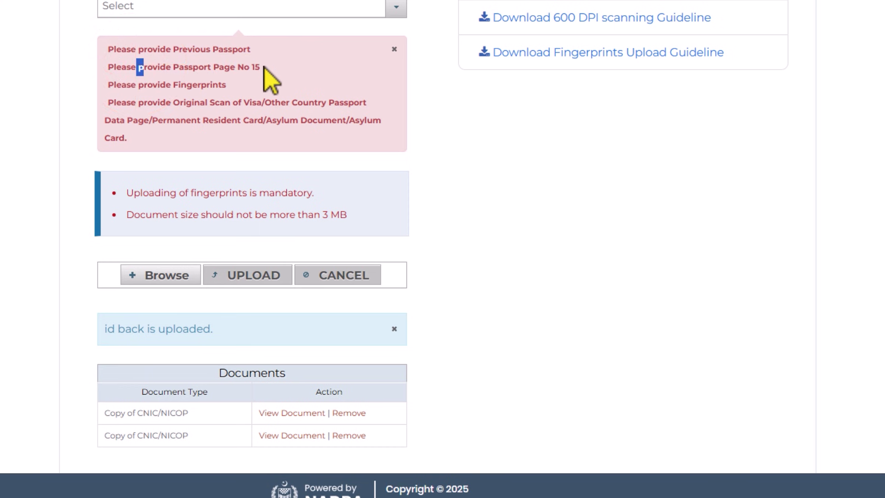
{"action": "left_click_drag", "start_coordinate": [104, 68], "coordinate": [272, 88]}
{"action": "left_click", "coordinate": [195, 87]}
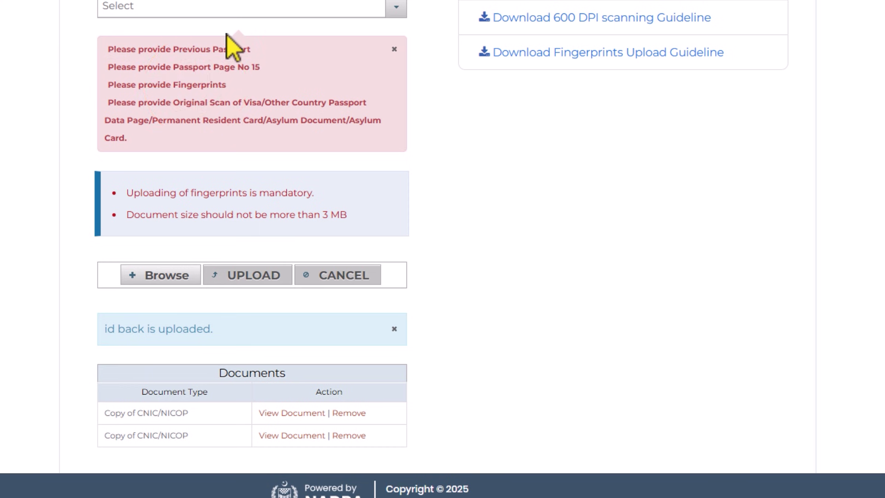
- Upload the page 15 image with Passport Page No 15 as its supporting document type
{"action": "left_click", "coordinate": [223, 9]}
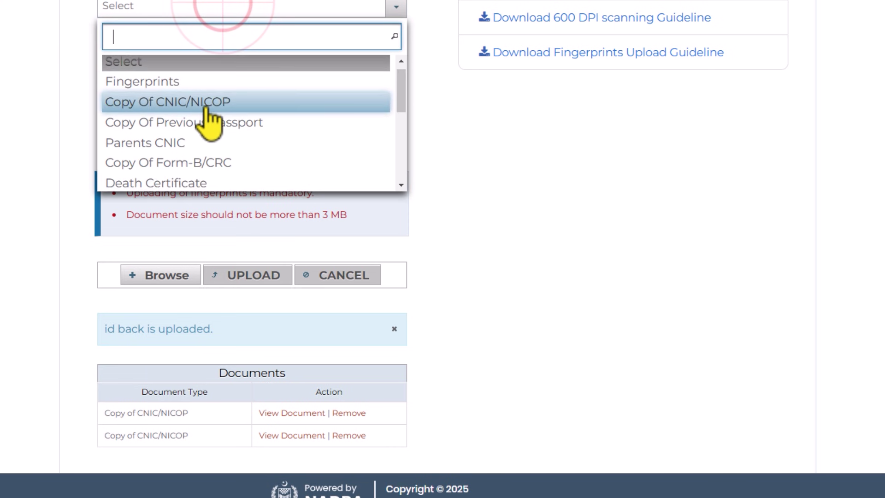
{"action": "scroll", "coordinate": [223, 123], "scroll_direction": "down", "scroll_amount": 3}
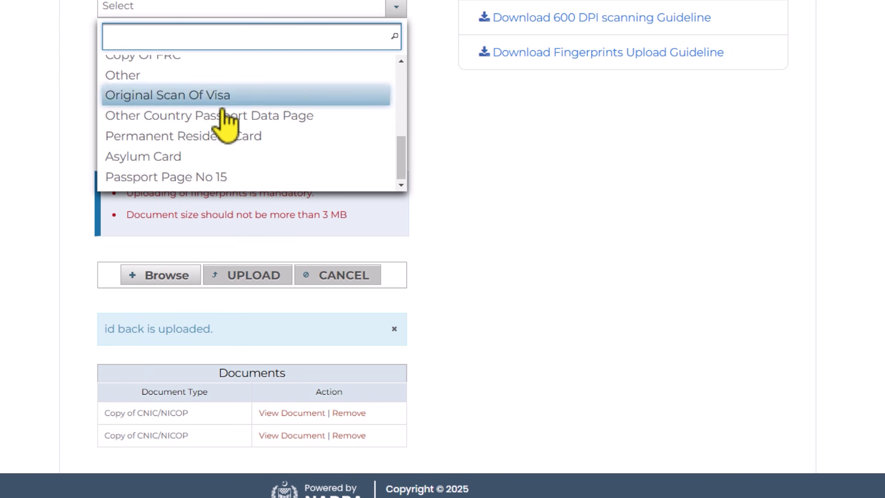
{"action": "left_click", "coordinate": [200, 175]}
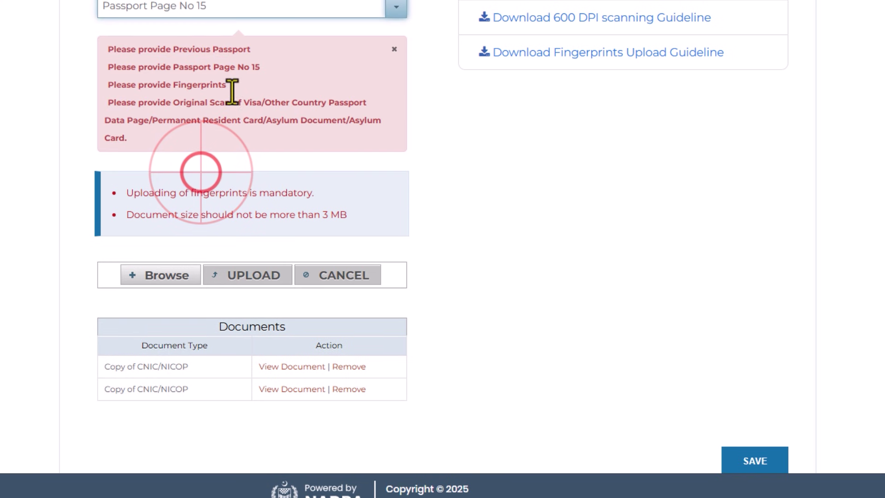
{"action": "left_click", "coordinate": [155, 276]}
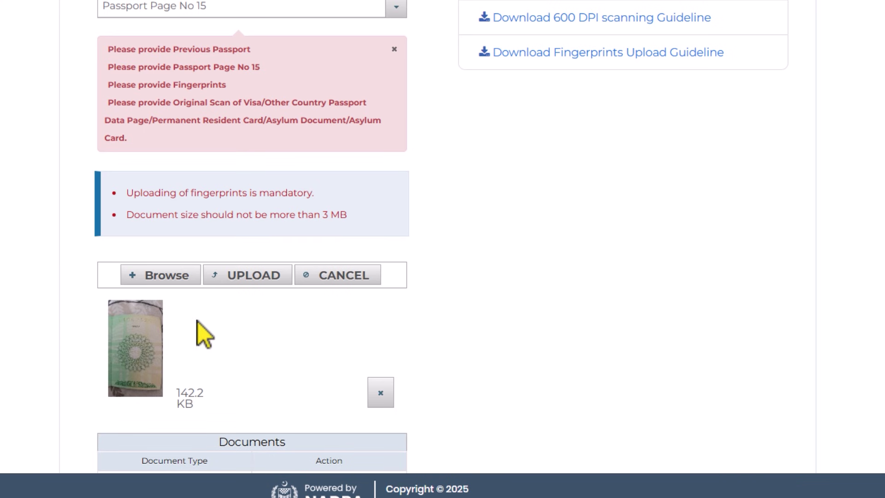
{"action": "left_click", "coordinate": [246, 276]}
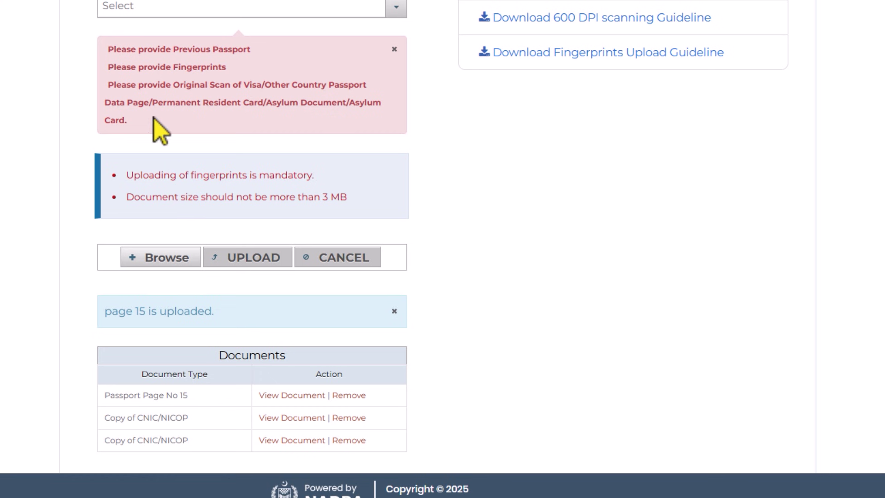
- Upload the Passport image with Copy of Previous Passport as its supporting document type
{"action": "left_click_drag", "start_coordinate": [108, 49], "coordinate": [265, 48]}
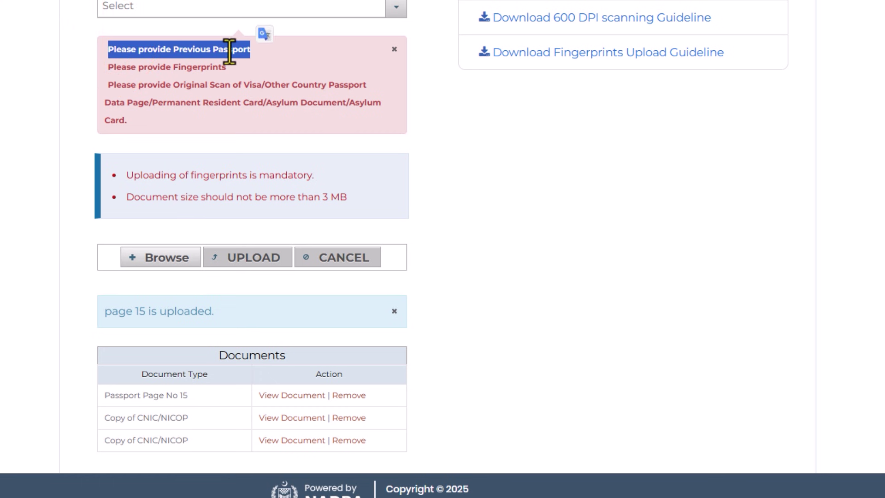
{"action": "left_click", "coordinate": [52, 69]}
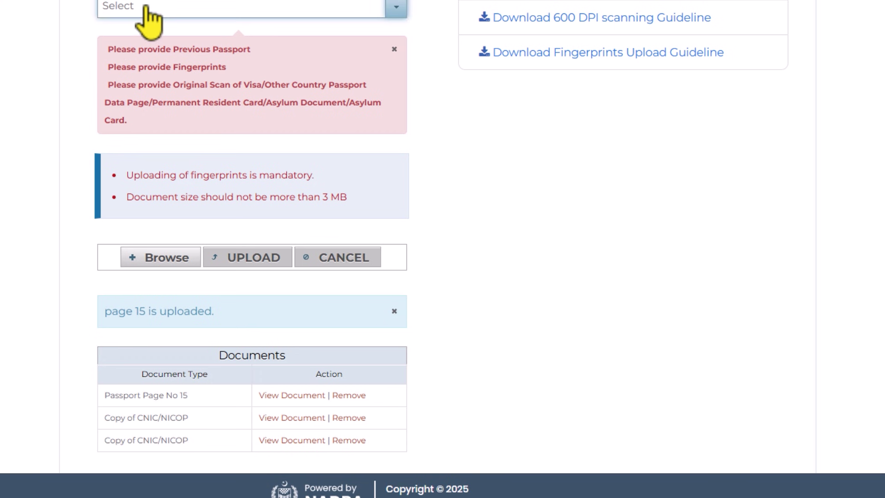
{"action": "left_click", "coordinate": [146, 8]}
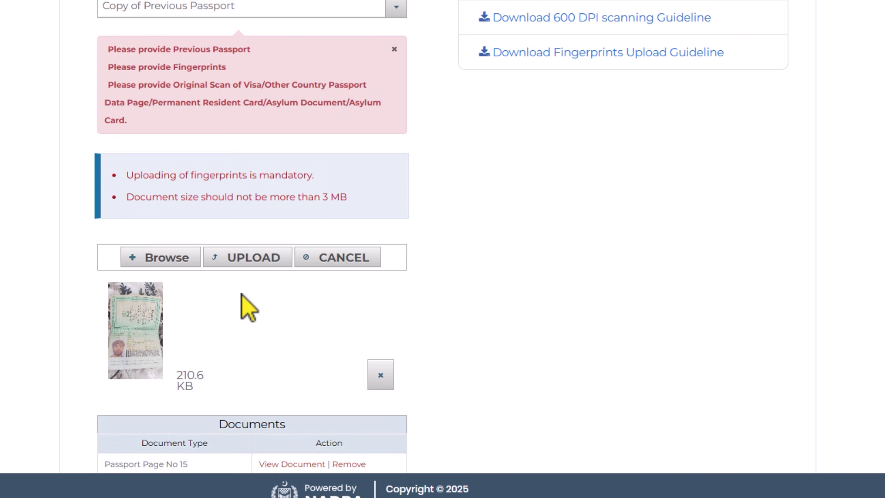
{"action": "left_click", "coordinate": [242, 257]}
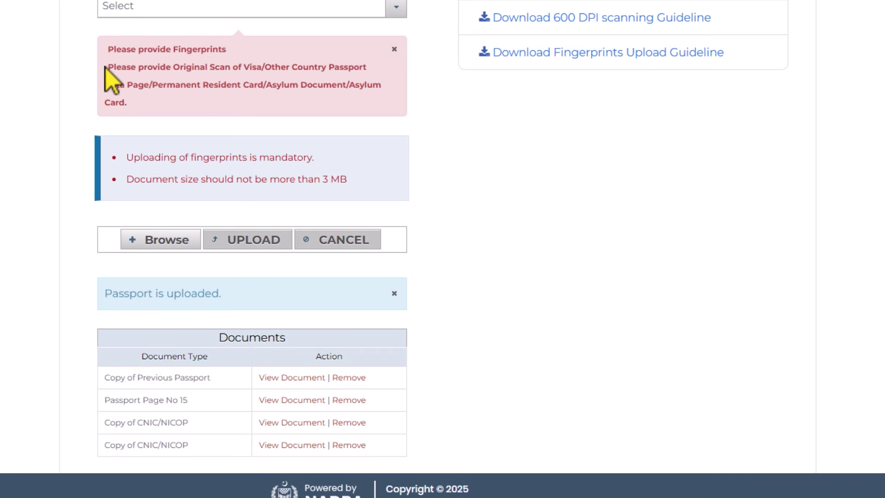
- Examine the requirement for an original visa scan, other country passport data page, permanent resident card or asylum document
{"action": "left_click_drag", "start_coordinate": [108, 69], "coordinate": [179, 100]}
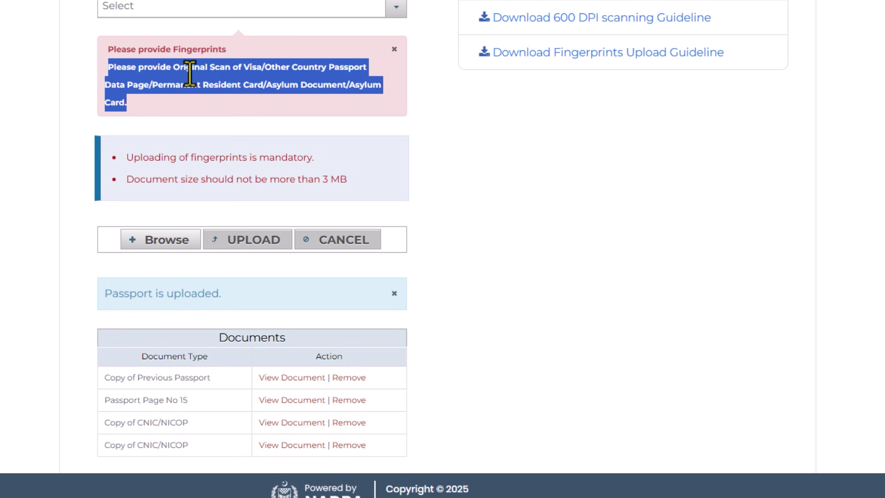
{"action": "left_click", "coordinate": [173, 103]}
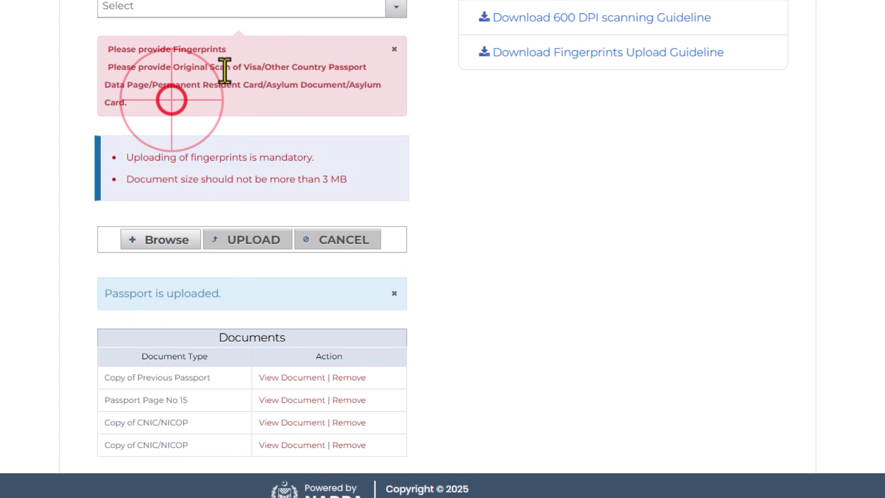
{"action": "left_click", "coordinate": [210, 68]}
{"action": "left_click_drag", "start_coordinate": [223, 69], "coordinate": [340, 68]}
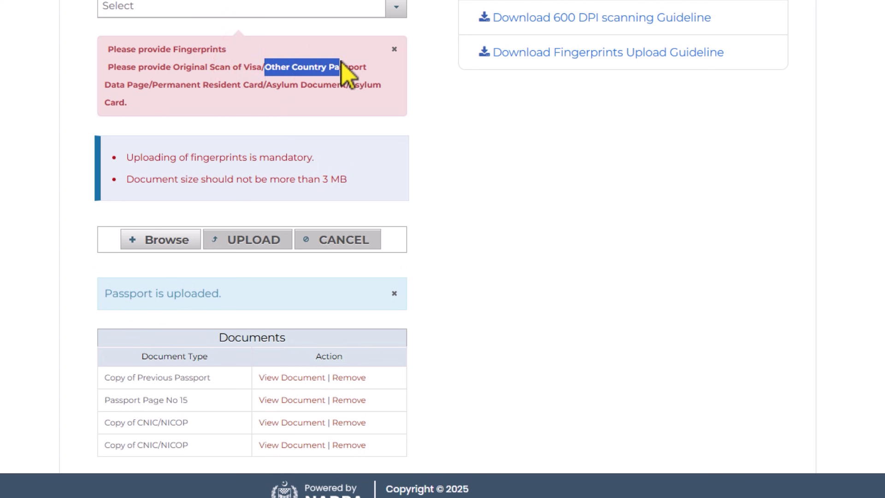
{"action": "left_click_drag", "start_coordinate": [153, 85], "coordinate": [323, 86]}
{"action": "left_click", "coordinate": [353, 83]}
{"action": "left_click", "coordinate": [308, 101]}
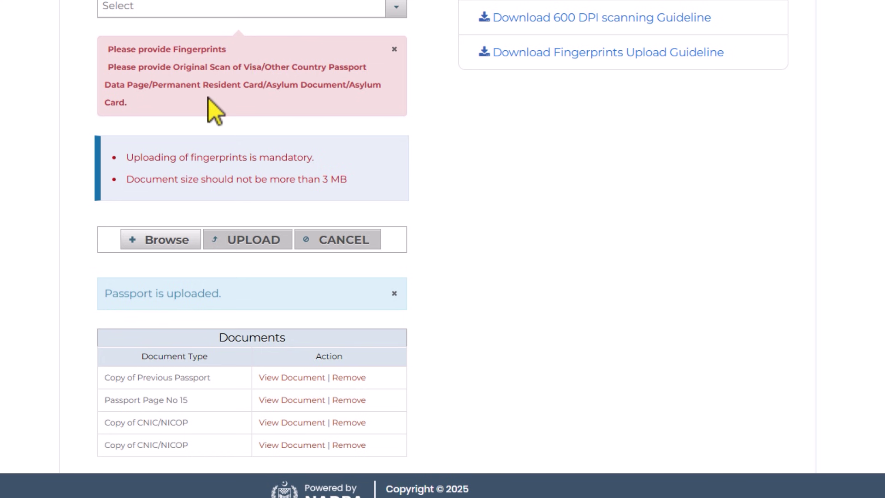
- Upload the supporting scans with the document types Permanent Resident Card and Original Scan of Visa
{"action": "left_click", "coordinate": [237, 7]}
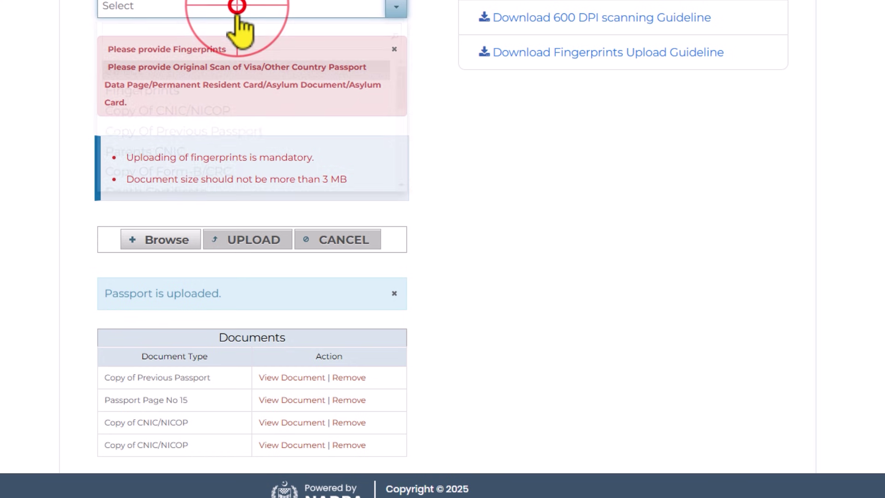
{"action": "scroll", "coordinate": [229, 112], "scroll_direction": "down", "scroll_amount": 4}
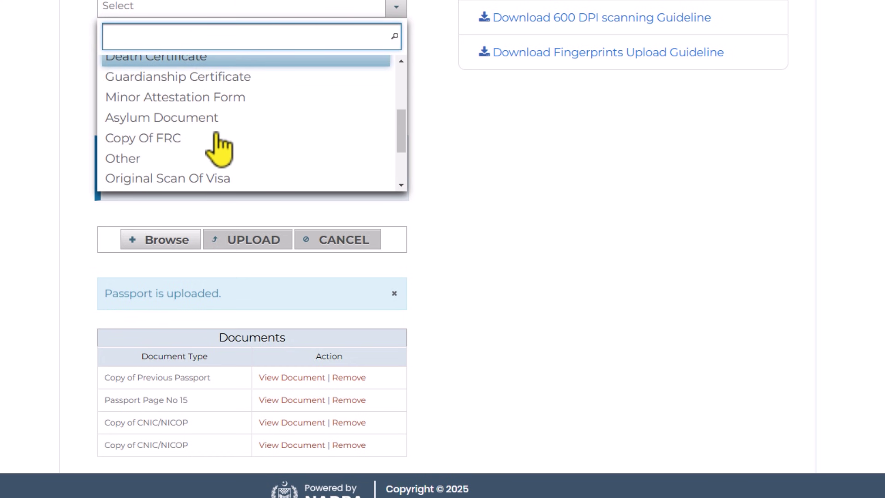
{"action": "scroll", "coordinate": [220, 148], "scroll_direction": "down", "scroll_amount": 3}
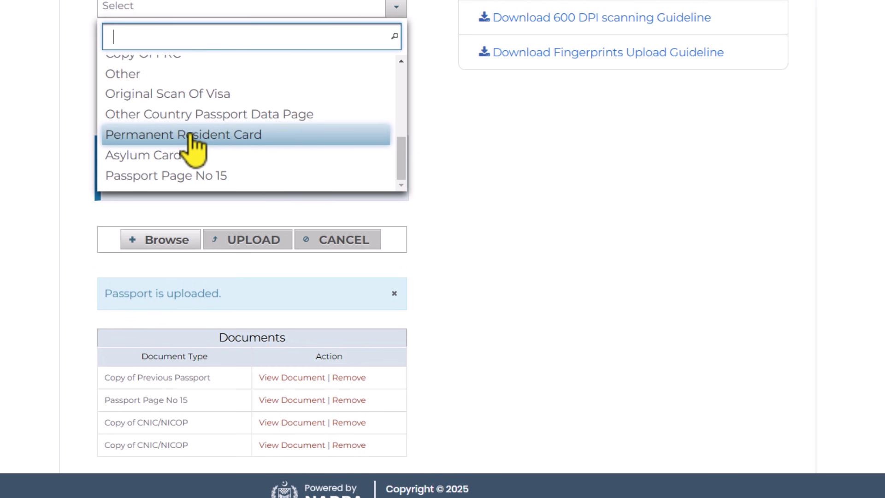
{"action": "scroll", "coordinate": [203, 144], "scroll_direction": "down", "scroll_amount": 3}
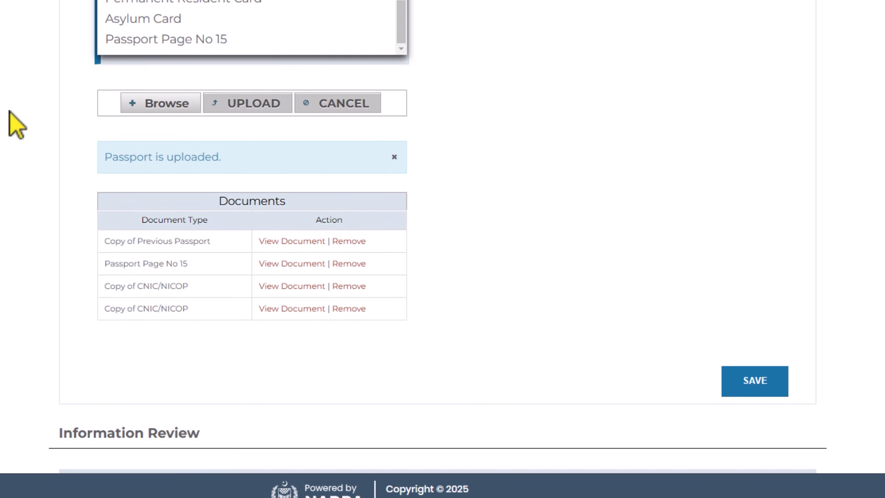
{"action": "scroll", "coordinate": [12, 115], "scroll_direction": "up", "scroll_amount": 3}
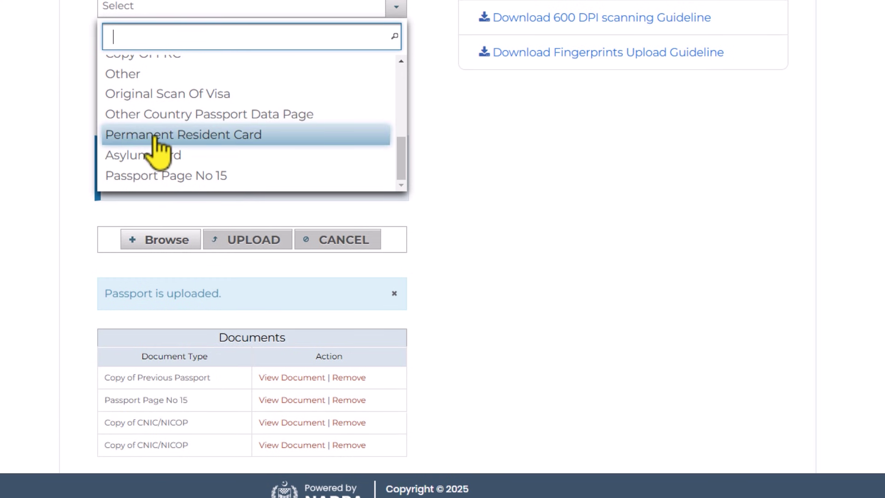
{"action": "left_click", "coordinate": [185, 134]}
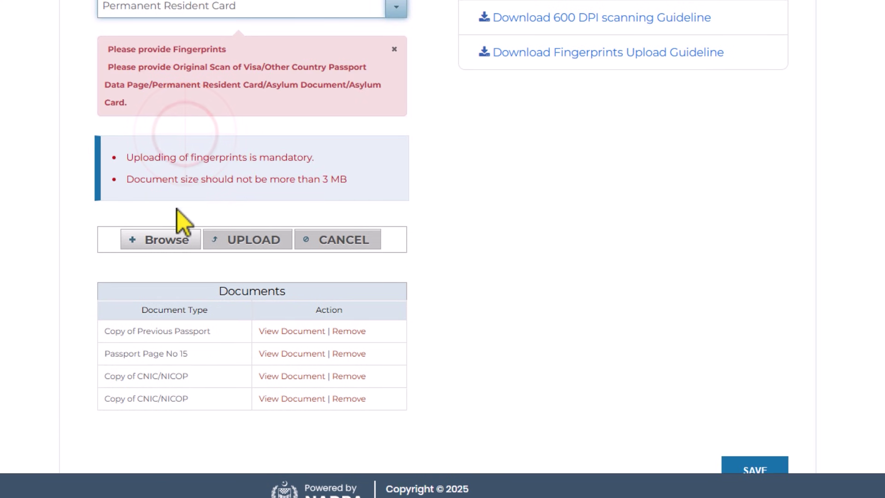
{"action": "left_click", "coordinate": [167, 243]}
{"action": "left_click", "coordinate": [165, 235]}
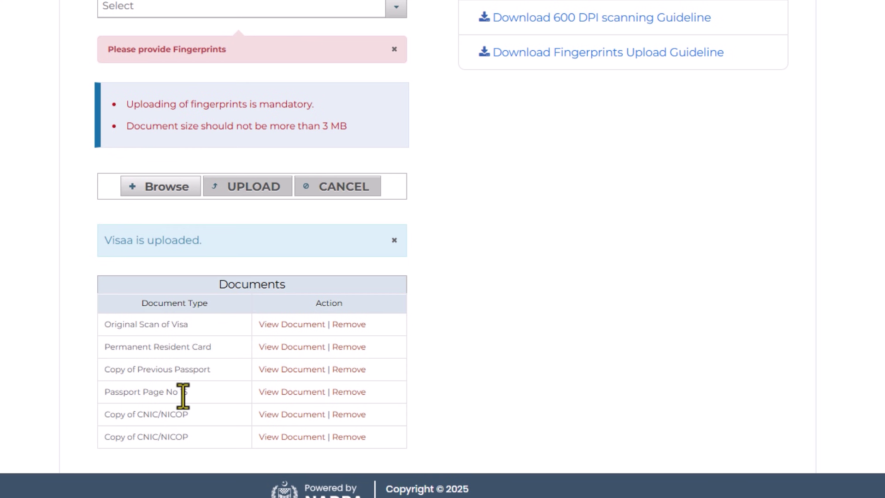
- Download the fingerprint form, examine its fingerprint boxes and scanning instructions in the PDF, and return to the application
{"action": "scroll", "coordinate": [188, 395], "scroll_direction": "up", "scroll_amount": 3}
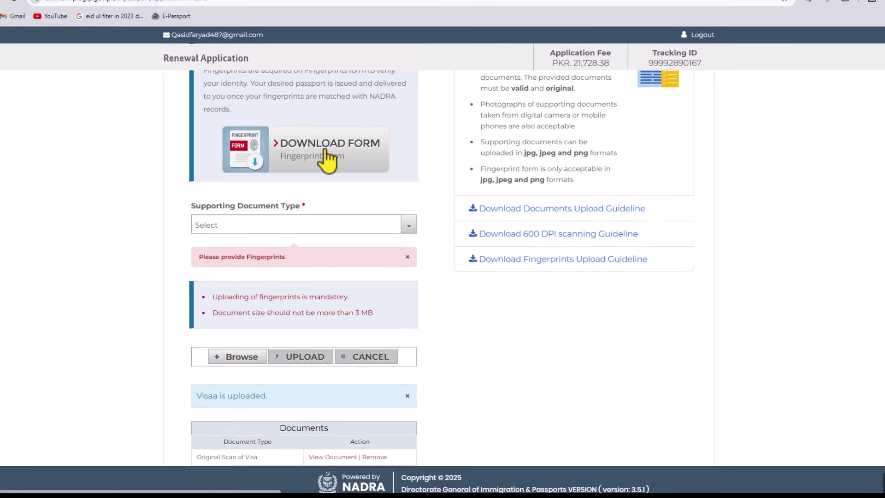
{"action": "left_click", "coordinate": [279, 34]}
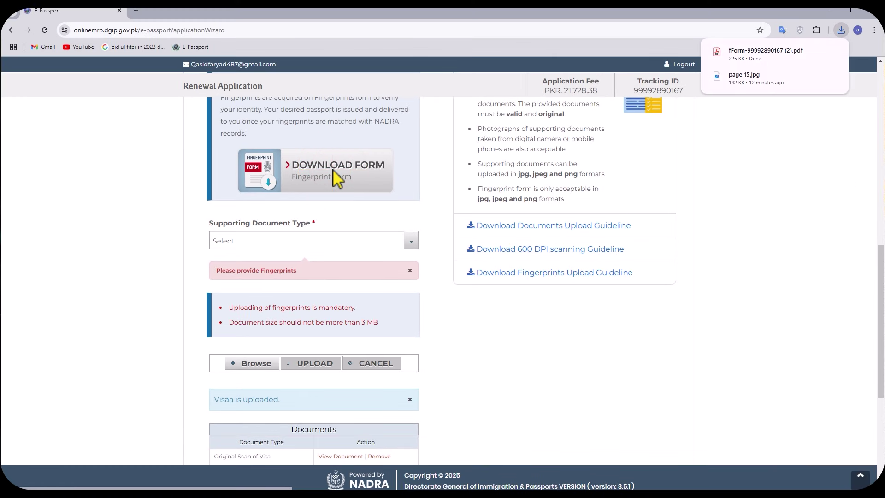
{"action": "left_click", "coordinate": [778, 58]}
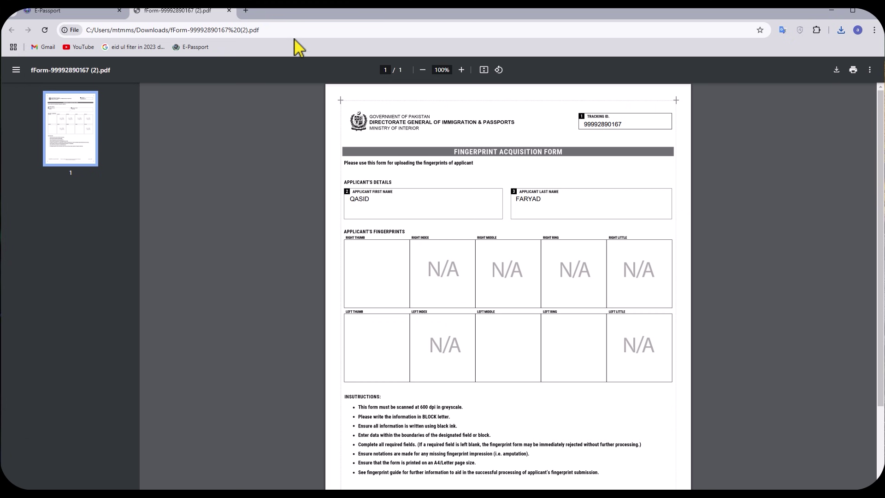
{"action": "left_click", "coordinate": [229, 10]}
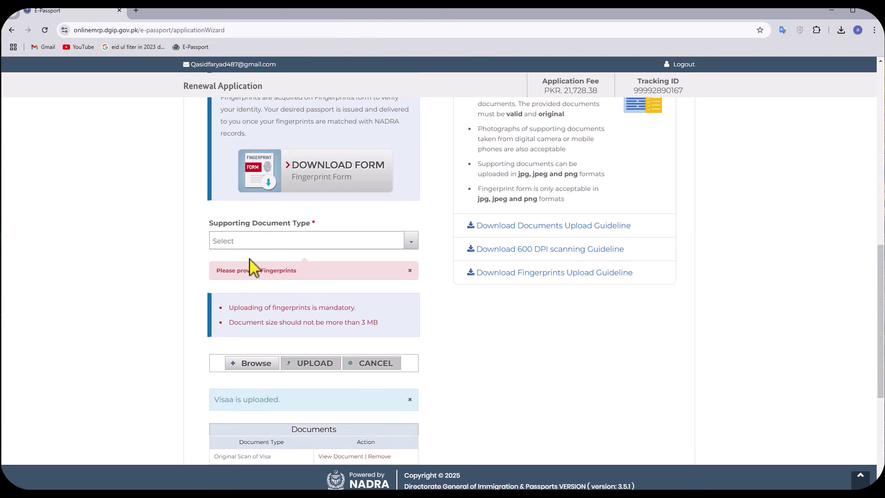
{"action": "left_click", "coordinate": [271, 244]}
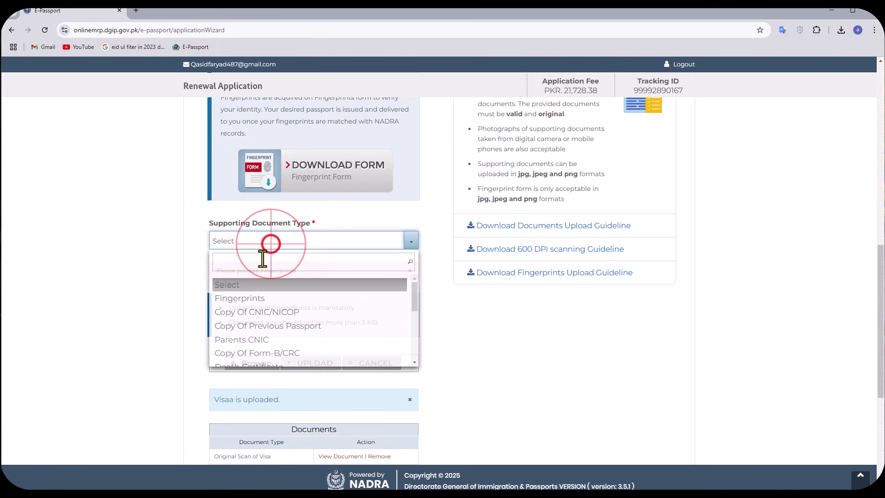
{"action": "left_click", "coordinate": [241, 300]}
{"action": "left_click", "coordinate": [249, 403]}
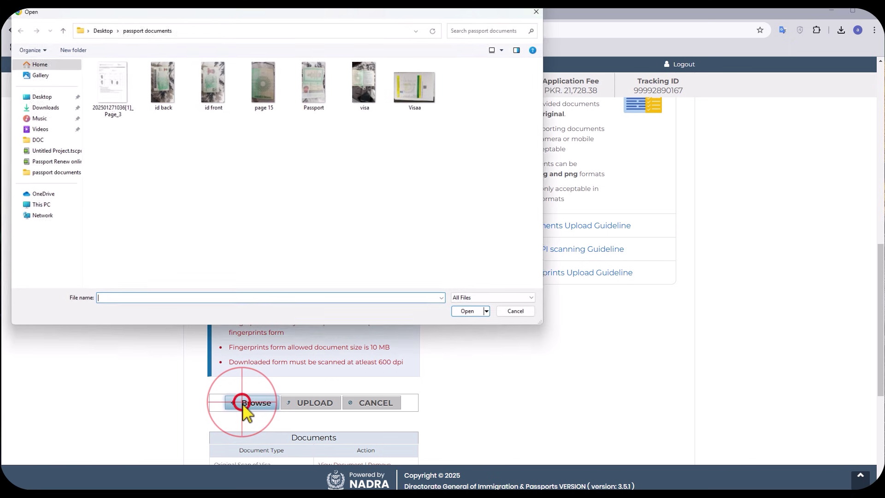
{"action": "double_click", "coordinate": [115, 82]}
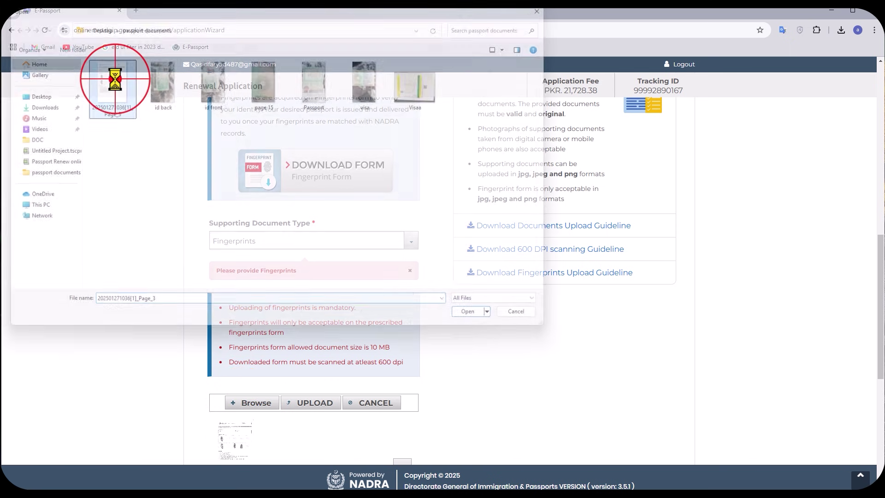
{"action": "left_click", "coordinate": [312, 404]}
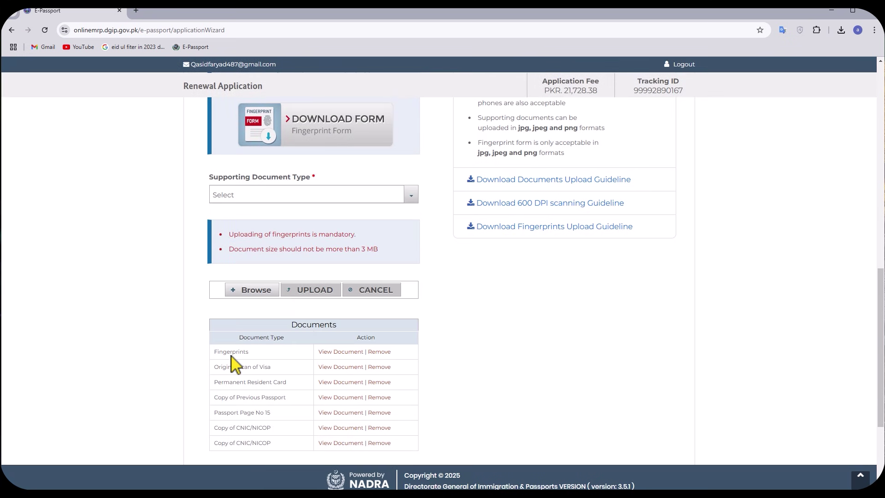
{"action": "scroll", "coordinate": [300, 355], "scroll_direction": "down", "scroll_amount": 1}
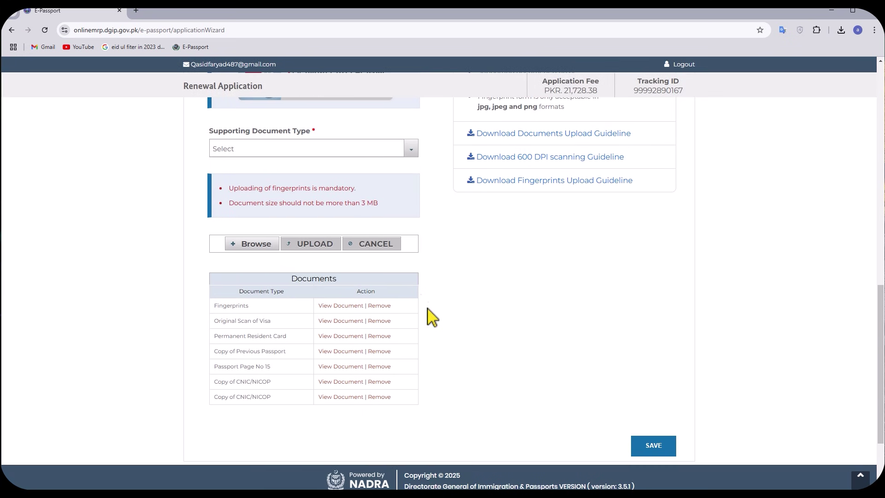
{"action": "left_click", "coordinate": [656, 450]}
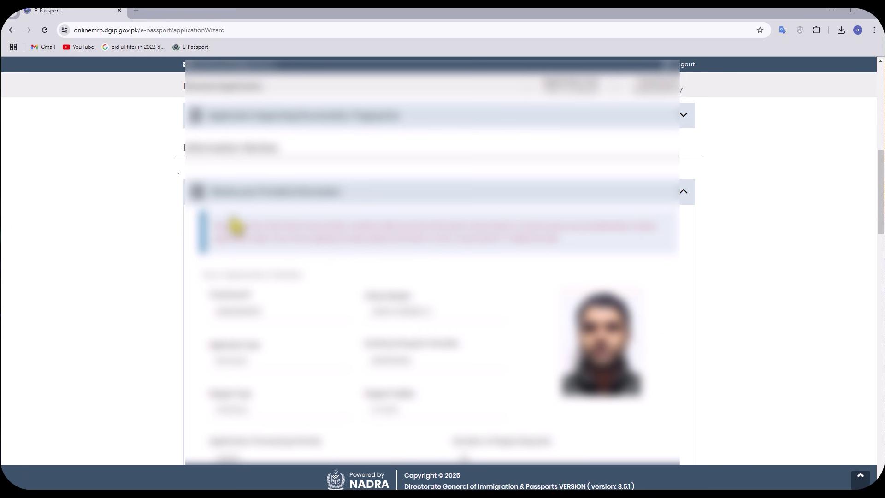
- Review the provided application information, accept all four declarations at its end, and save the review section
{"action": "scroll", "coordinate": [349, 310], "scroll_direction": "down", "scroll_amount": 1}
{"action": "scroll", "coordinate": [349, 310], "scroll_direction": "down", "scroll_amount": 3}
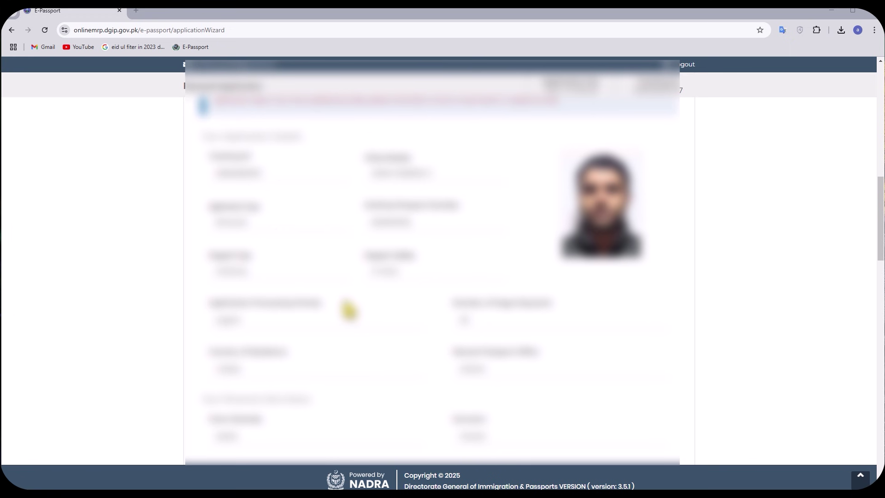
{"action": "scroll", "coordinate": [348, 310], "scroll_direction": "down", "scroll_amount": 6}
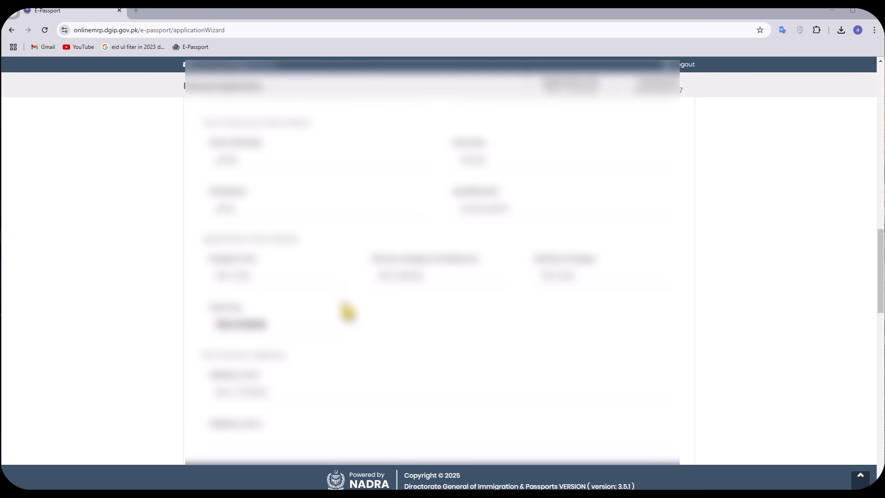
{"action": "scroll", "coordinate": [349, 310], "scroll_direction": "down", "scroll_amount": 14}
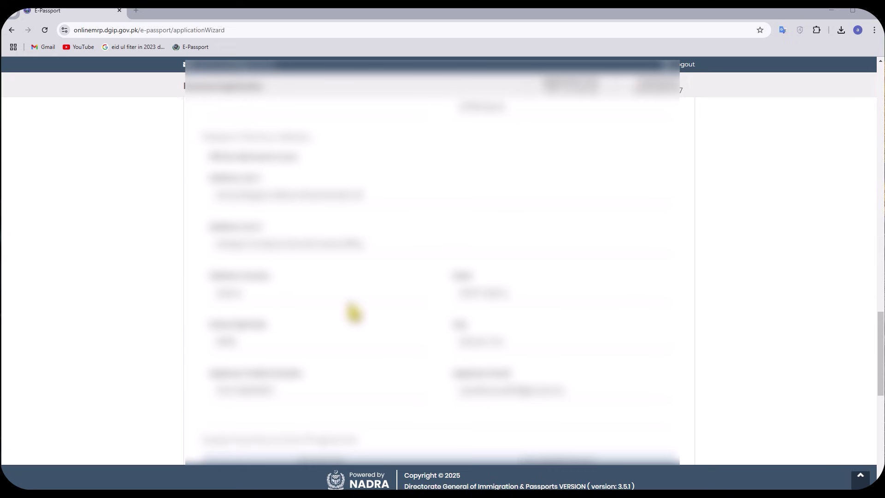
{"action": "scroll", "coordinate": [354, 313], "scroll_direction": "down", "scroll_amount": 4}
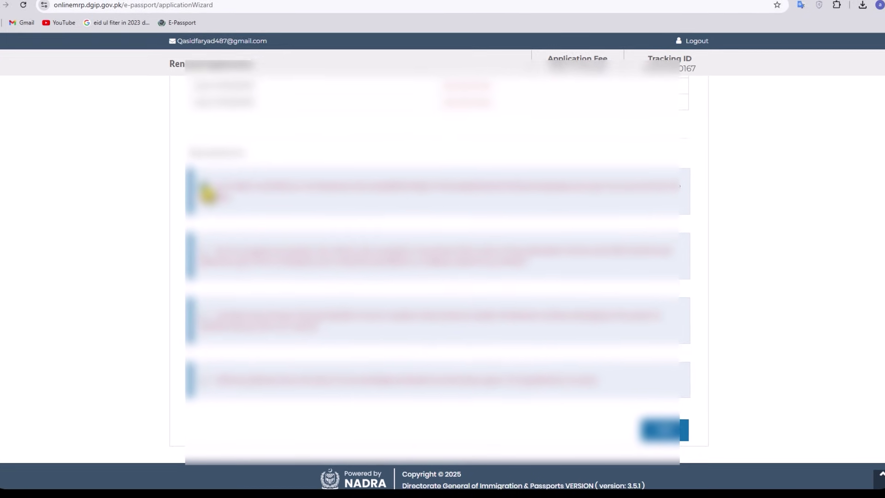
{"action": "left_click", "coordinate": [202, 186]}
{"action": "left_click", "coordinate": [200, 248]}
{"action": "left_click", "coordinate": [200, 312]}
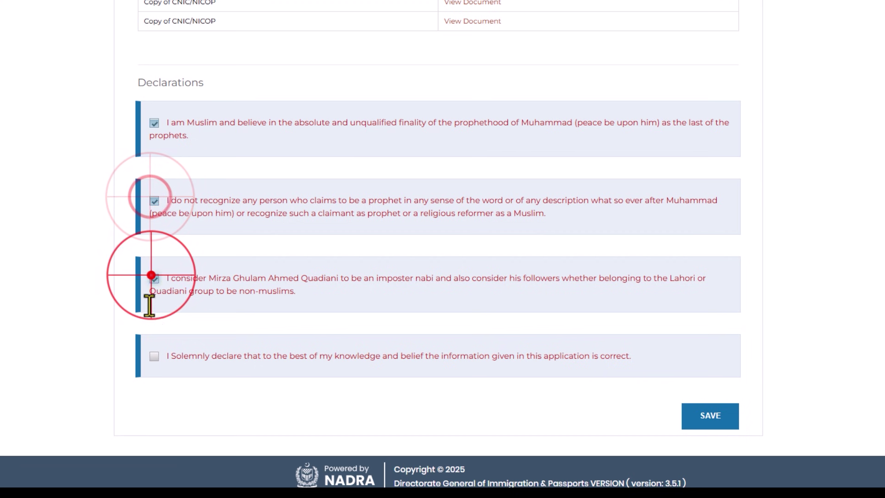
{"action": "left_click", "coordinate": [154, 355]}
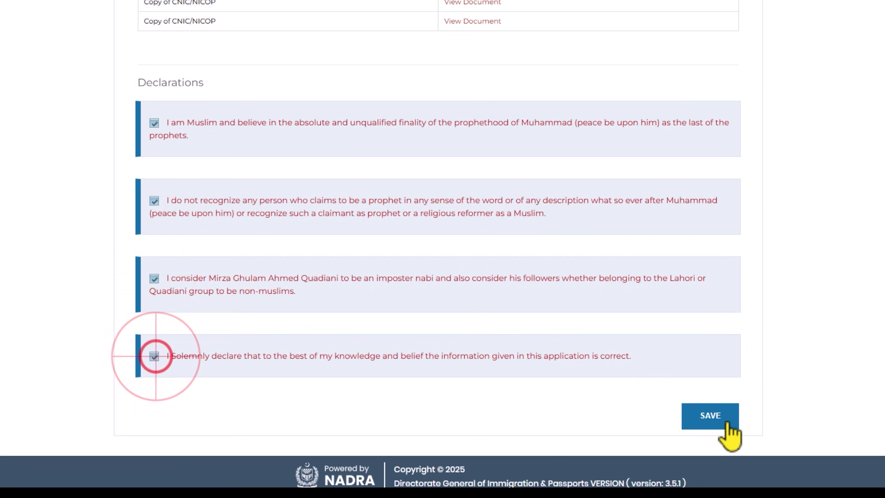
{"action": "left_click", "coordinate": [726, 413]}
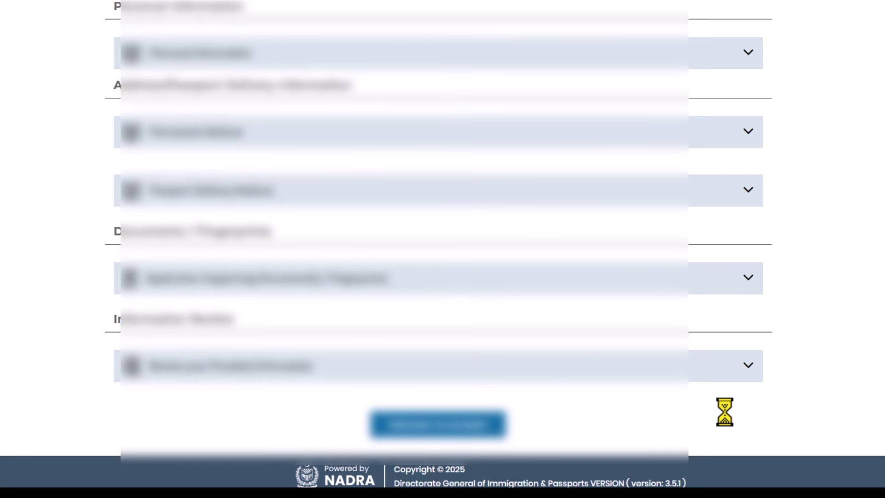
- Proceed to payment and accept the Payment Terms and Conditions to continue
{"action": "left_click", "coordinate": [470, 425]}
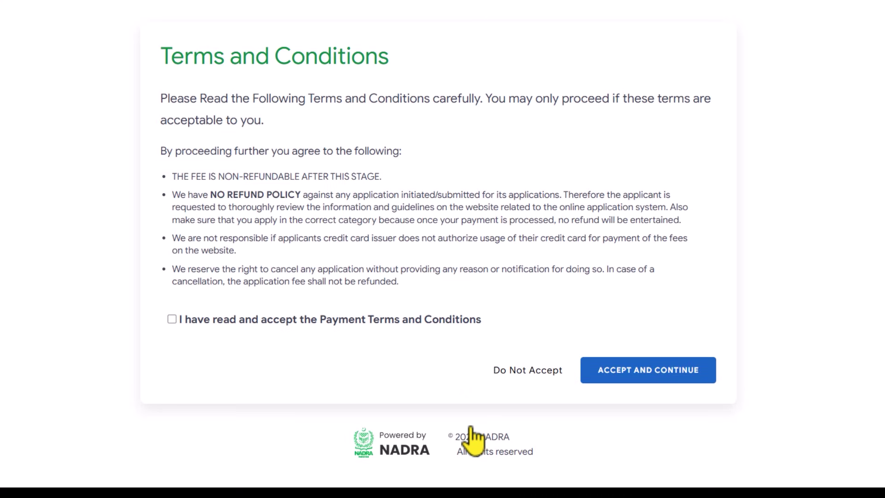
{"action": "left_click", "coordinate": [172, 319]}
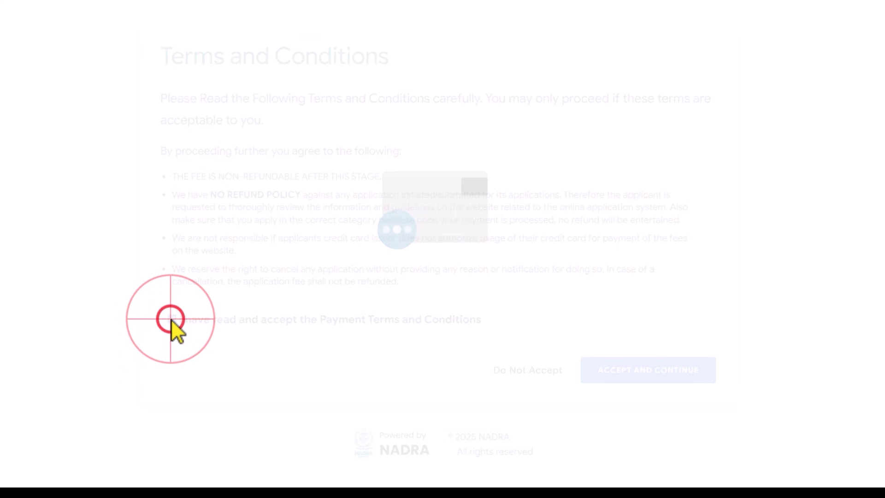
{"action": "left_click", "coordinate": [655, 373]}
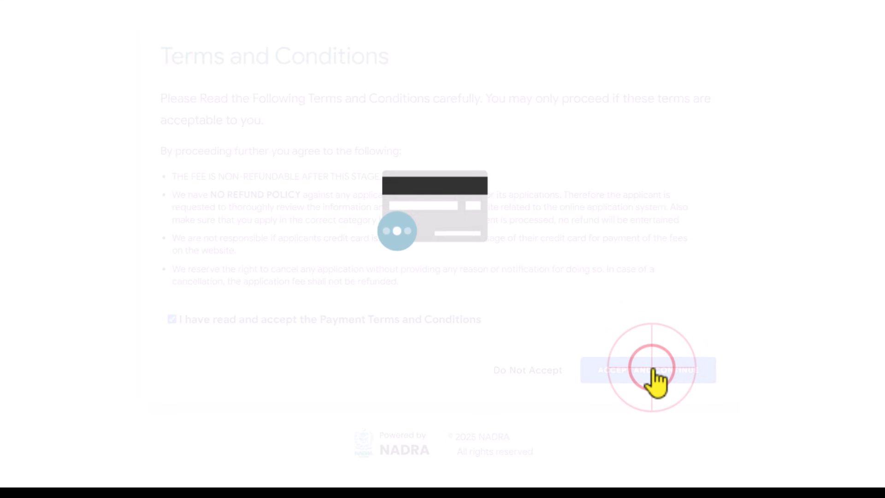